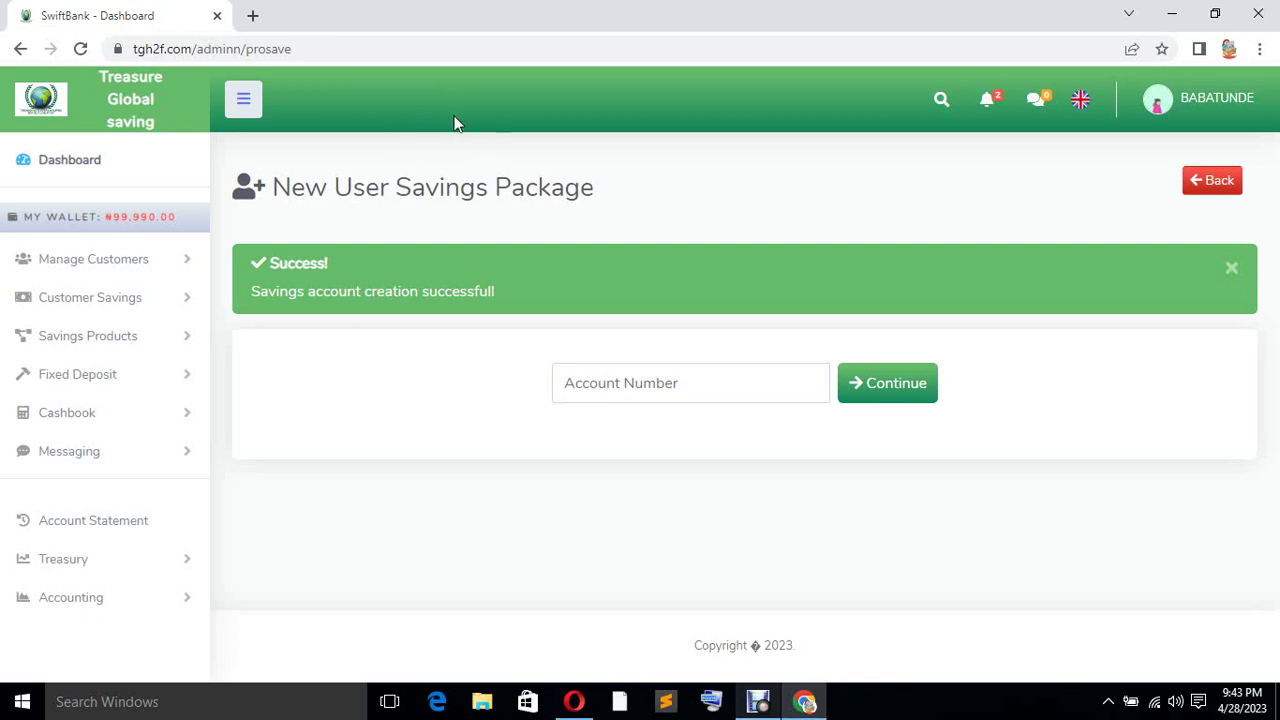
# Open the Customer Profiles list under Manage Customers in the sidebar.
pyautogui.click(192, 261)
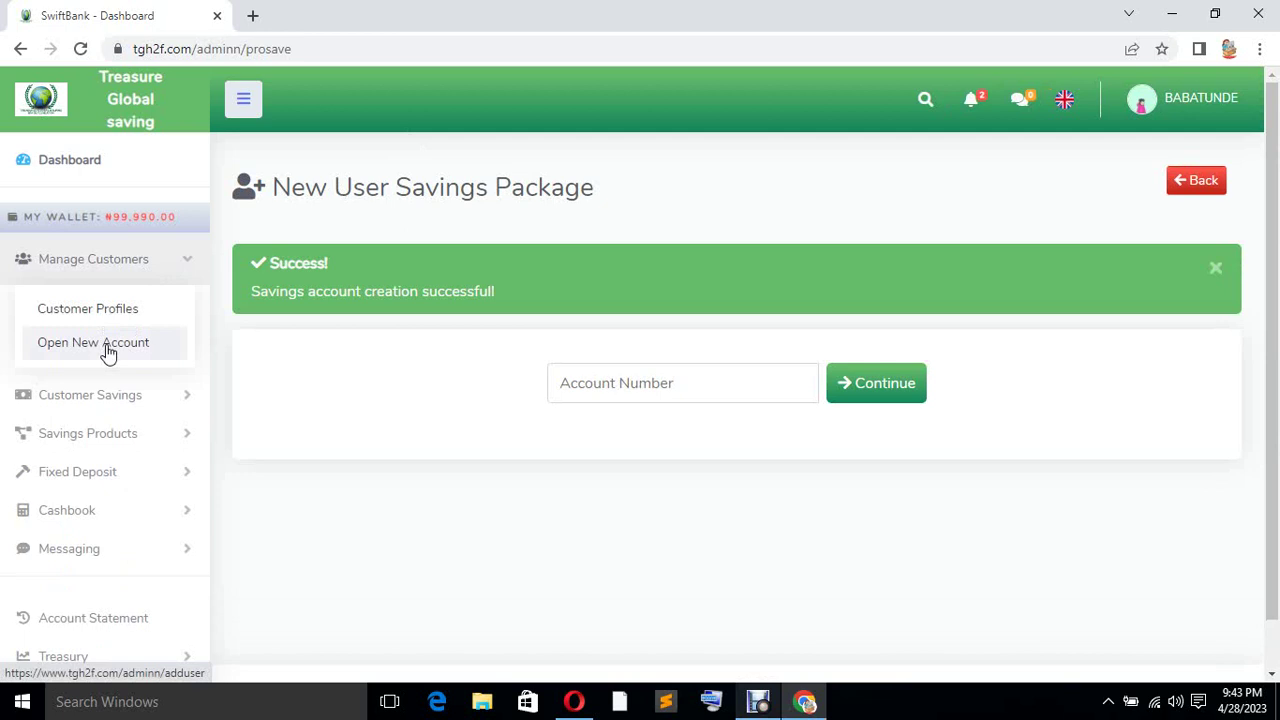
pyautogui.click(112, 314)
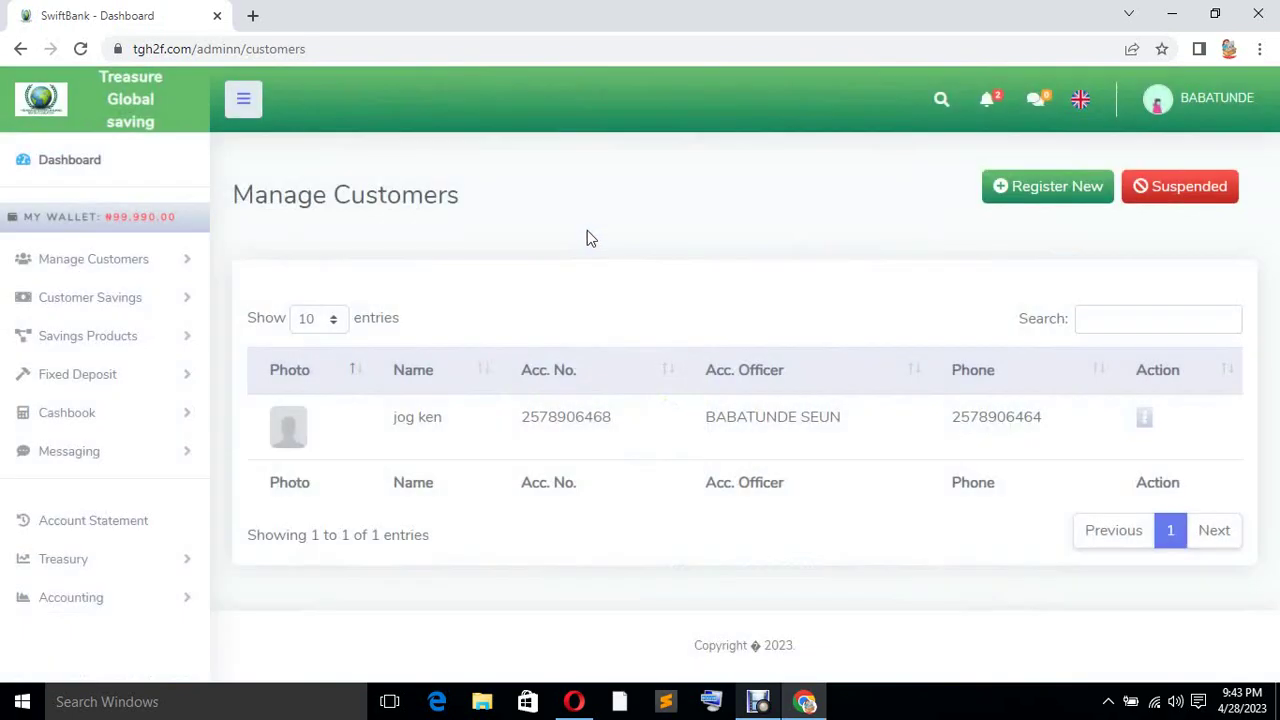
# Open the customer's profile from the Action menu and review their personal, bank and next-of-kin details.
pyautogui.click(1145, 420)
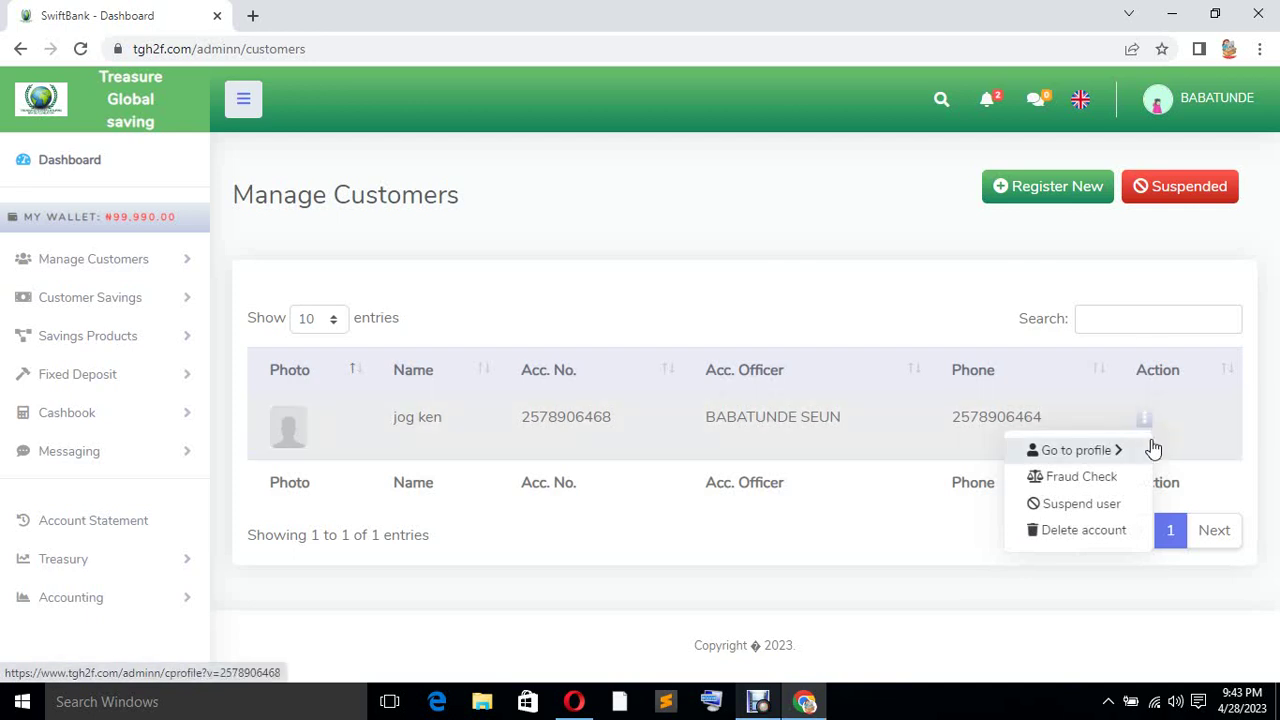
pyautogui.click(1073, 451)
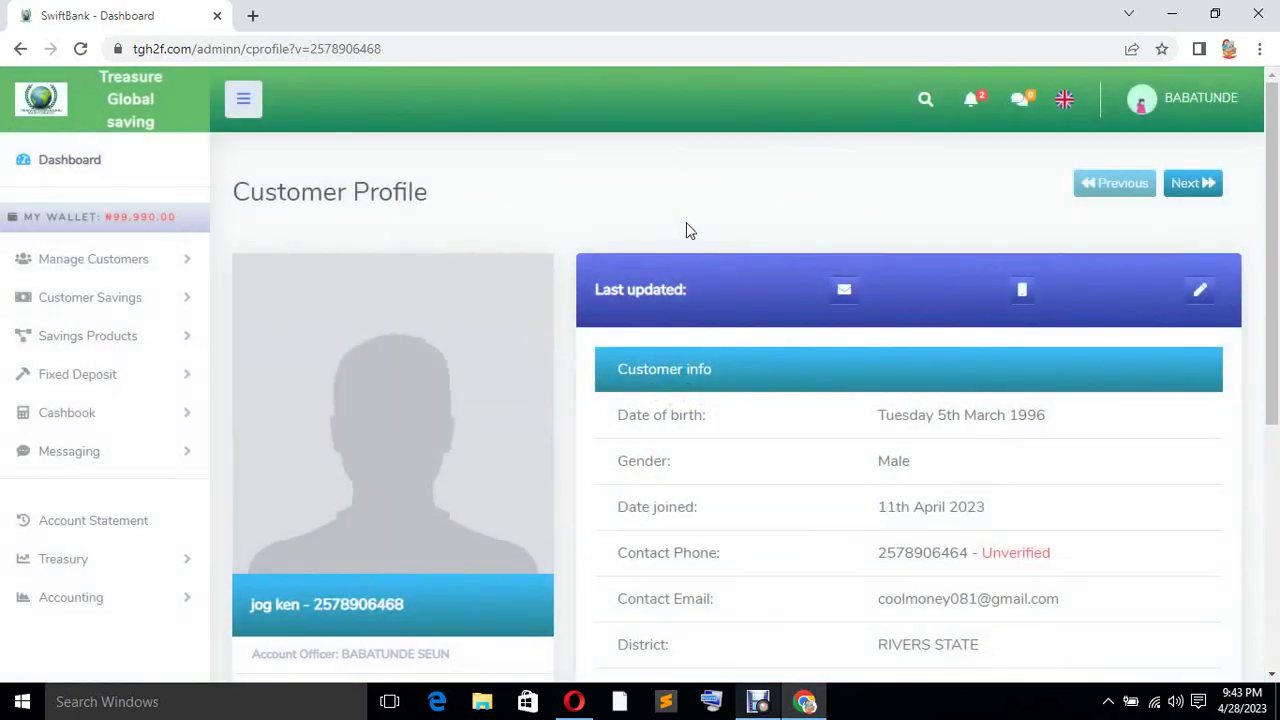
pyautogui.scroll(-1, 686, 230)
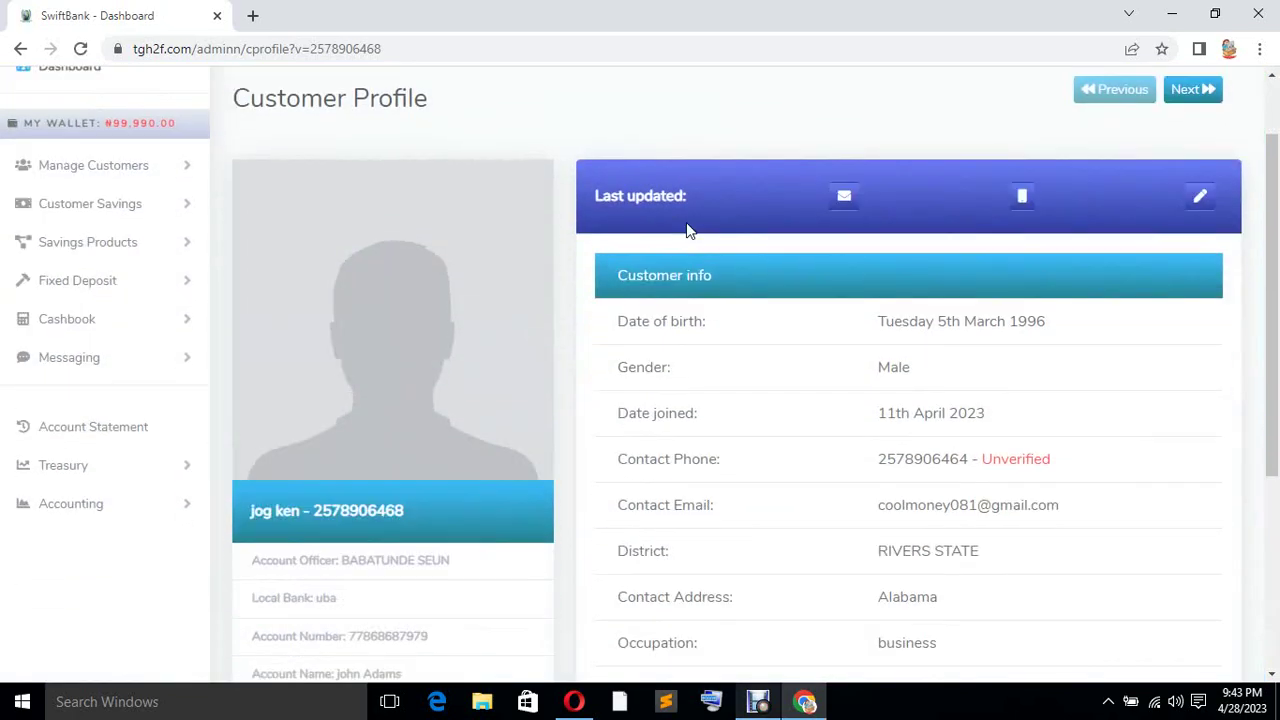
pyautogui.scroll(-3, 686, 230)
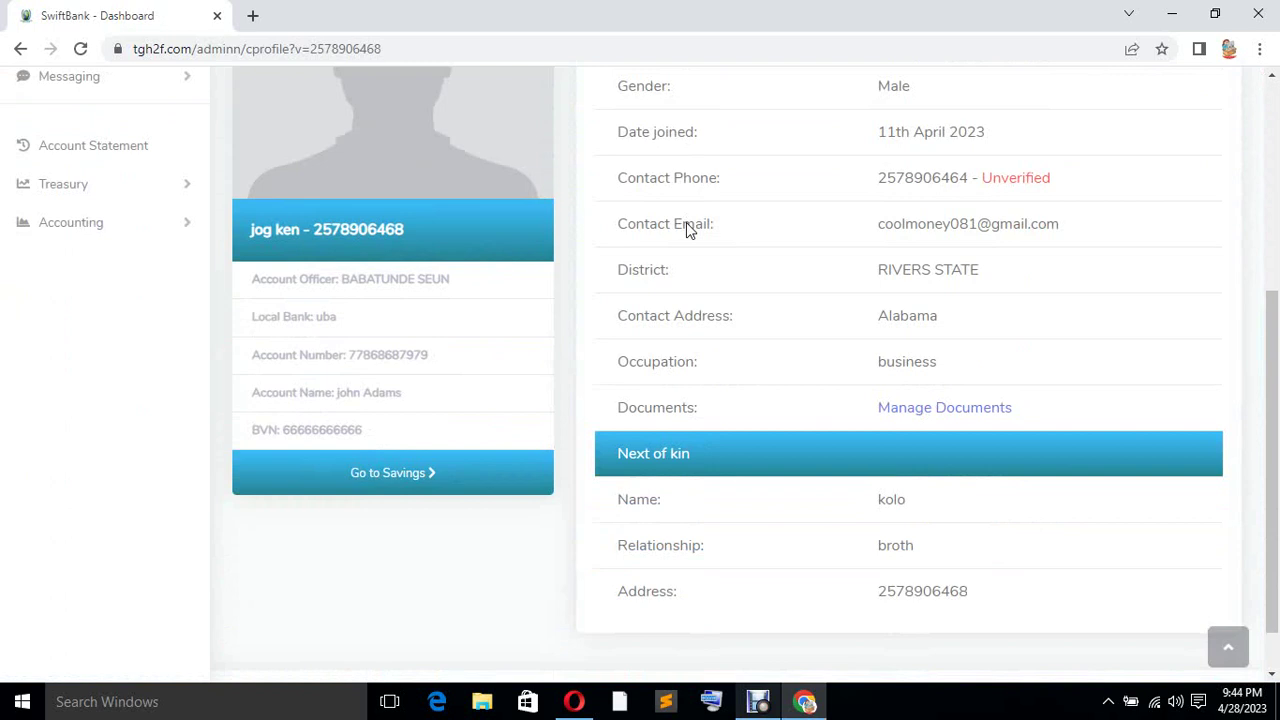
pyautogui.scroll(-1, 690, 230)
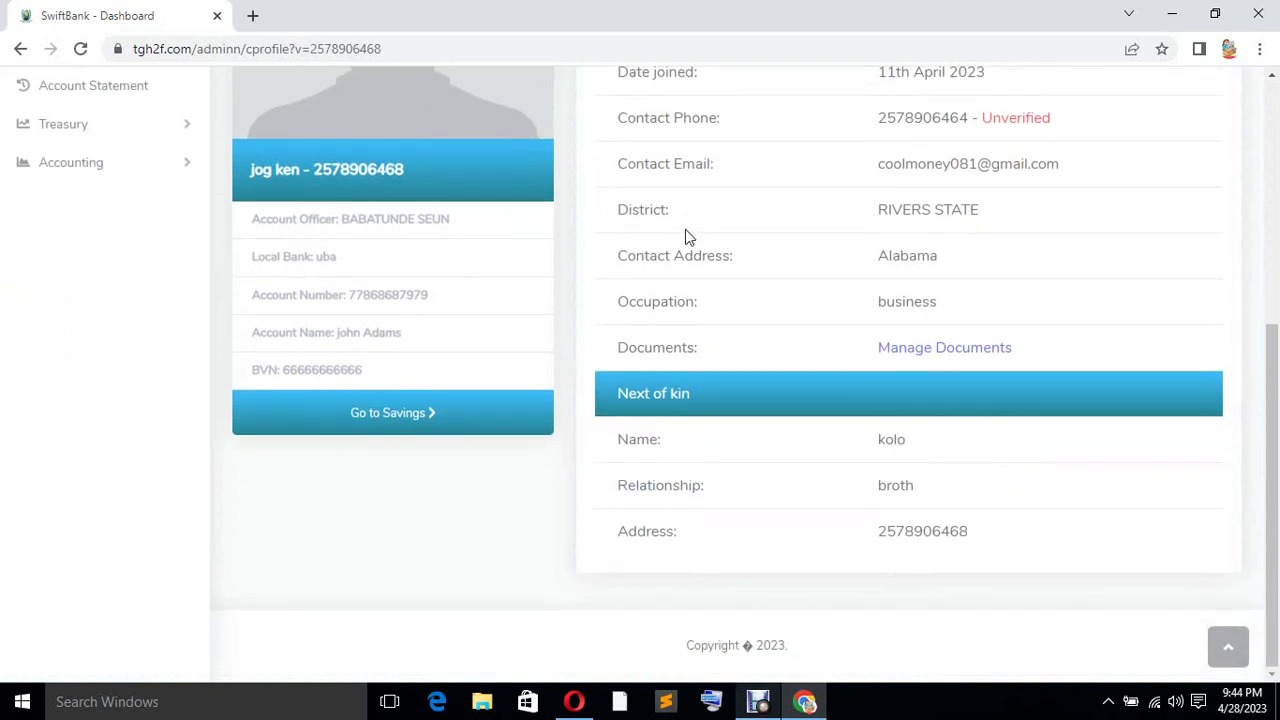
# Open the customer's savings profile and expand the packages table (Budget savings ₦0.00, young stars ₦15.00).
pyautogui.click(376, 418)
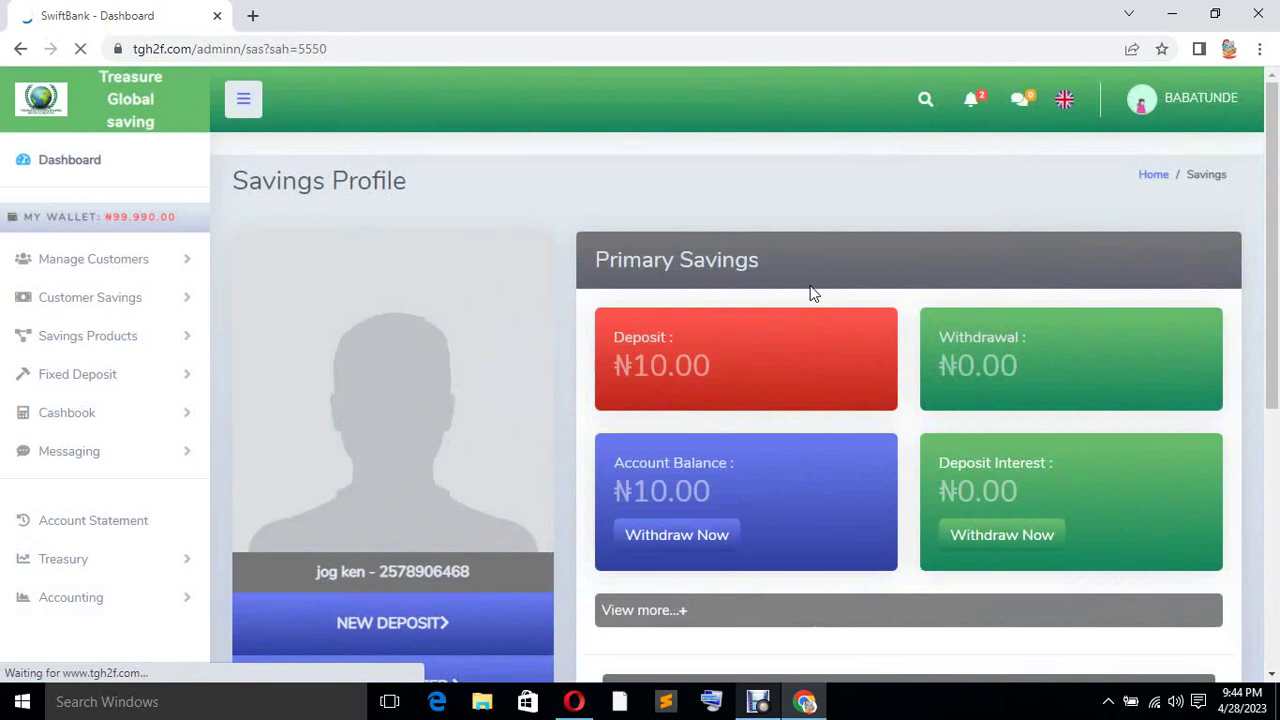
pyautogui.scroll(-1, 763, 277)
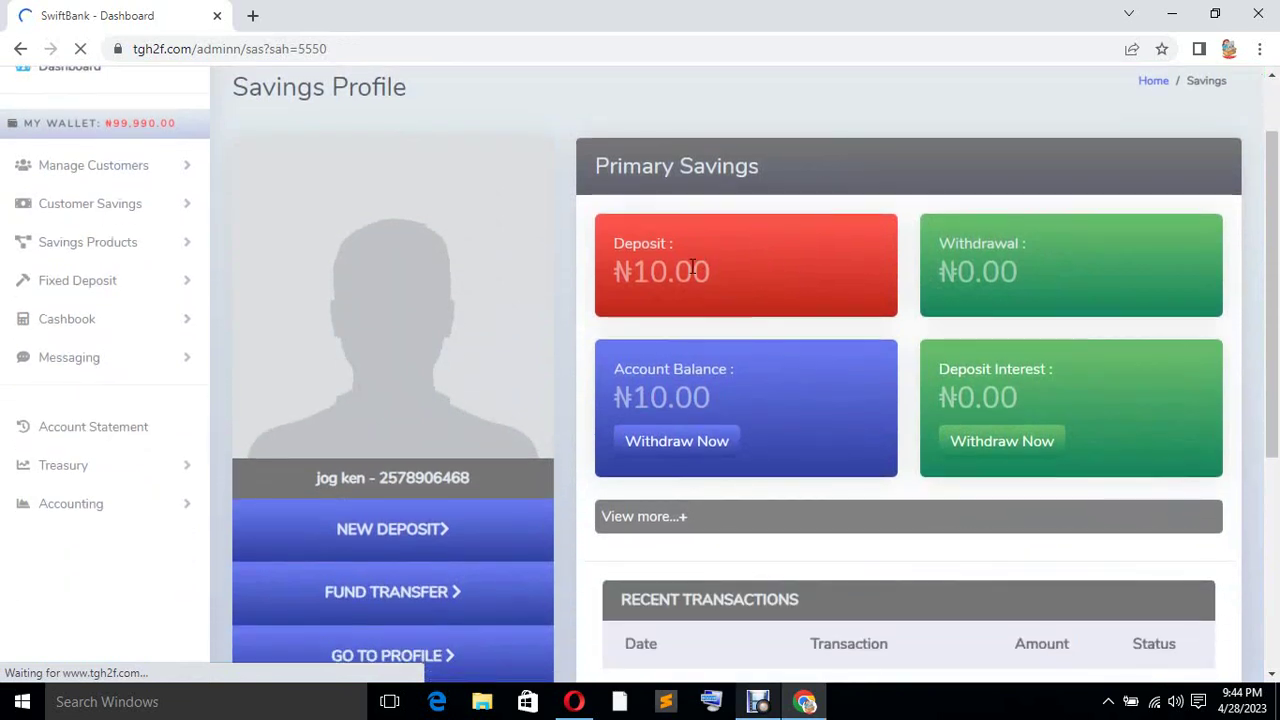
pyautogui.scroll(-1, 651, 320)
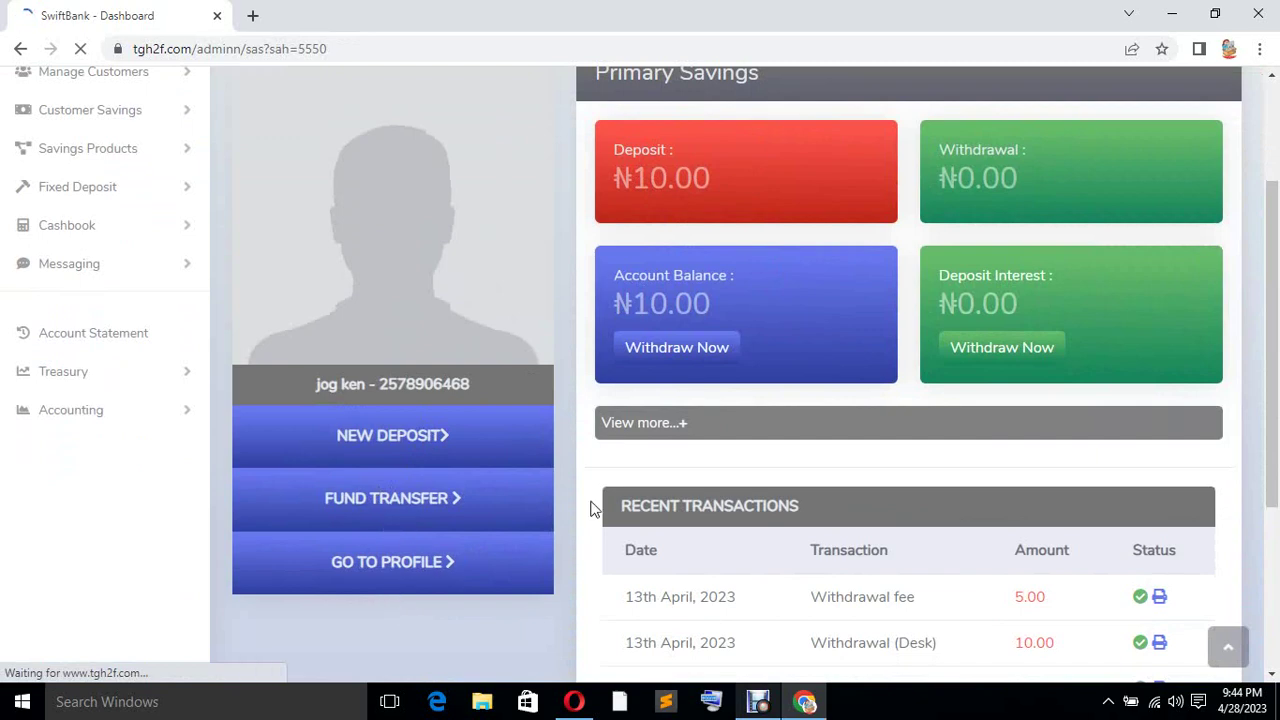
pyautogui.scroll(-3, 686, 450)
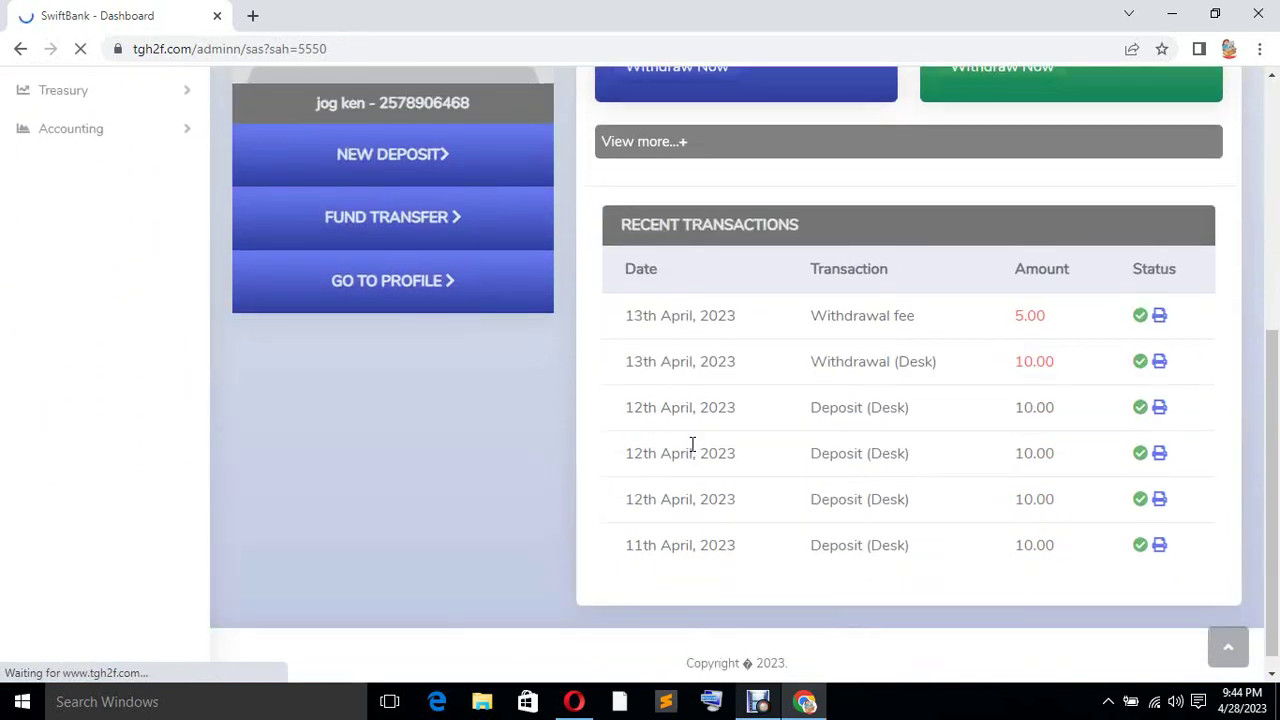
pyautogui.scroll(3, 690, 443)
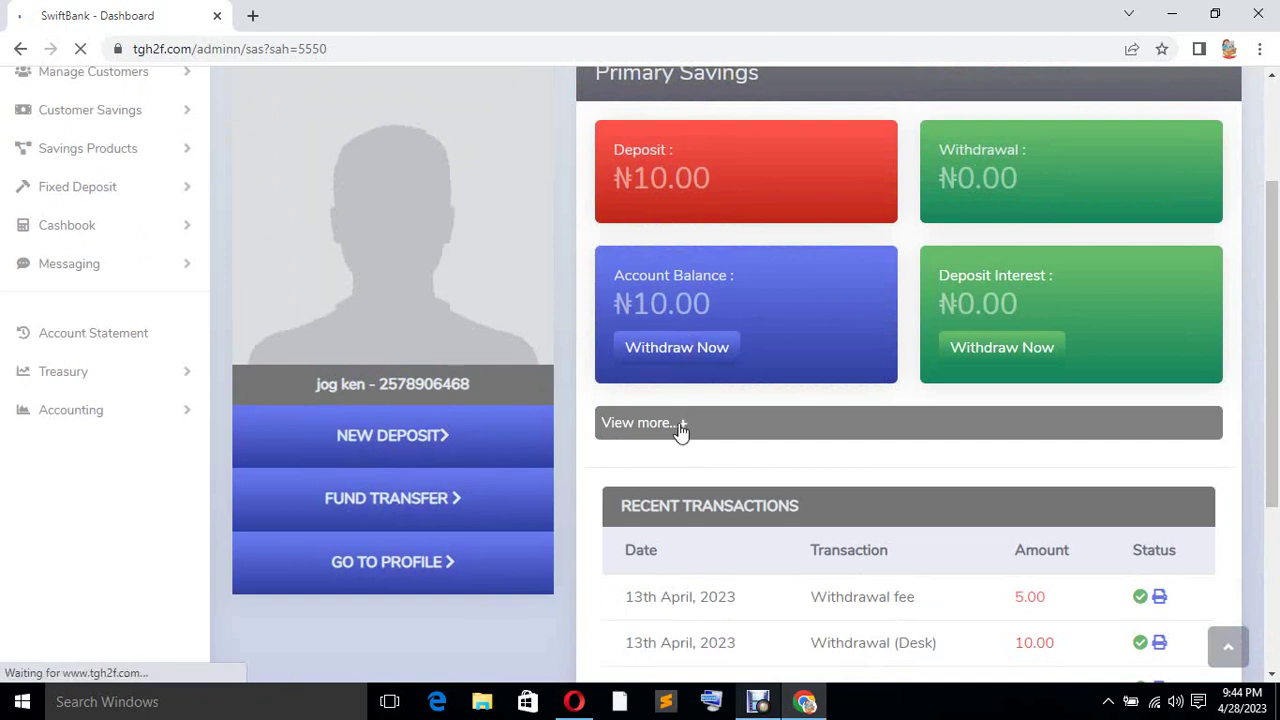
pyautogui.click(685, 424)
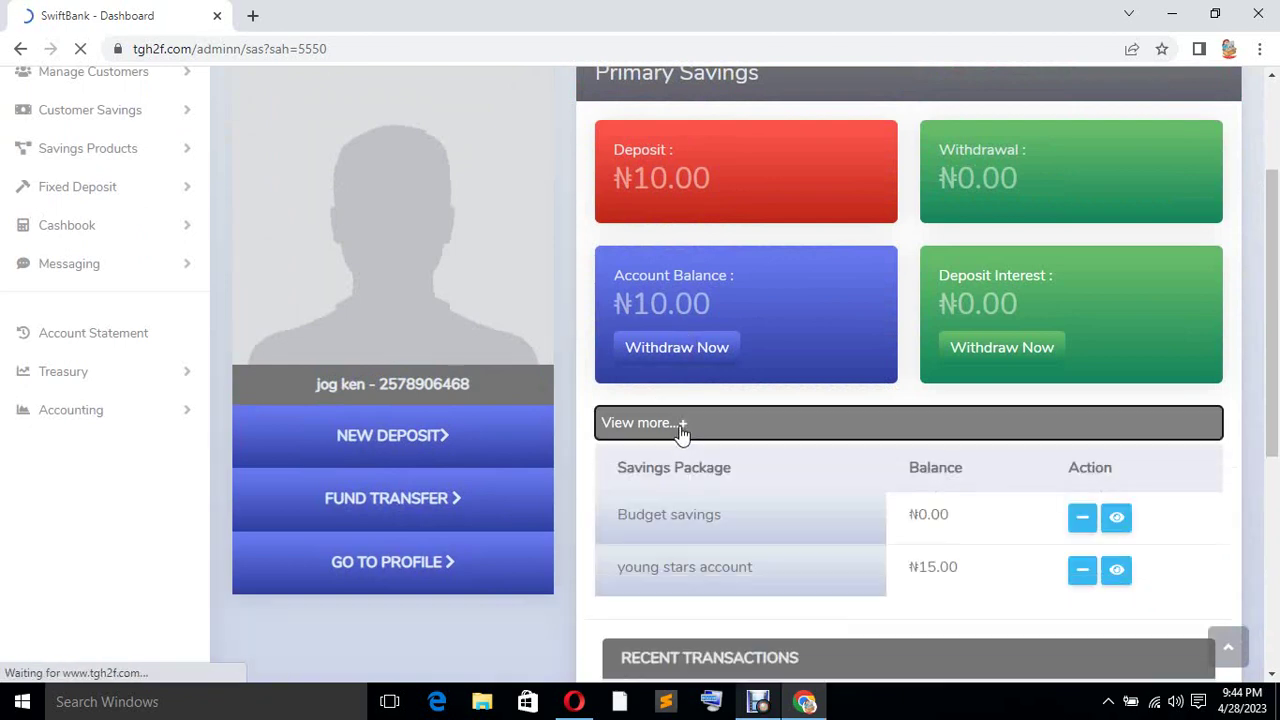
pyautogui.click(685, 424)
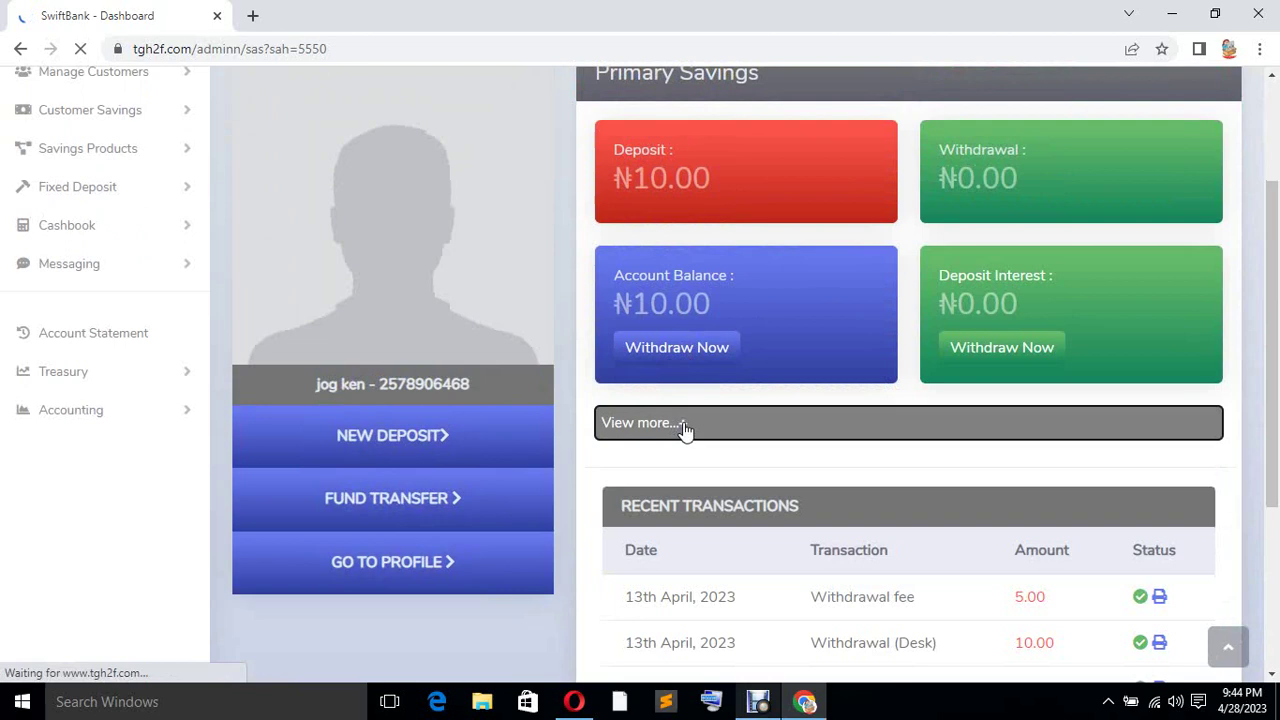
pyautogui.click(687, 425)
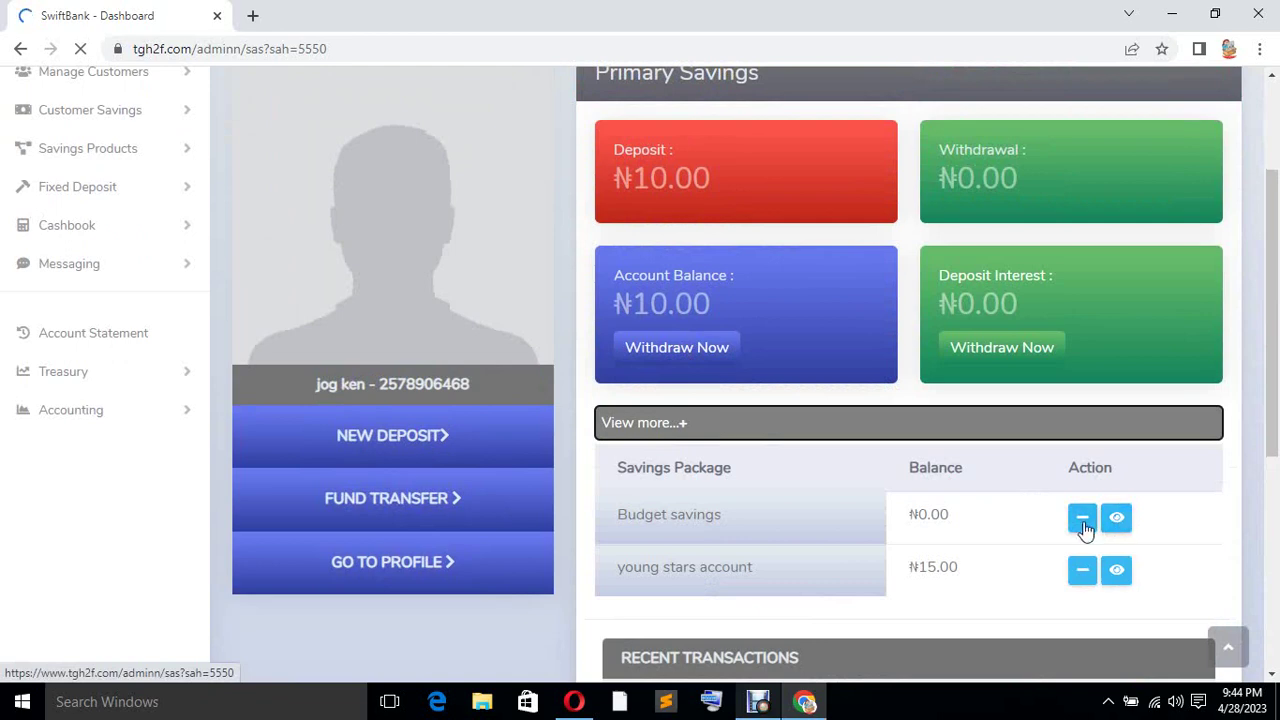
# Check the Budget savings account info, then start a cash withdrawal from Budget savings.
pyautogui.click(1117, 519)
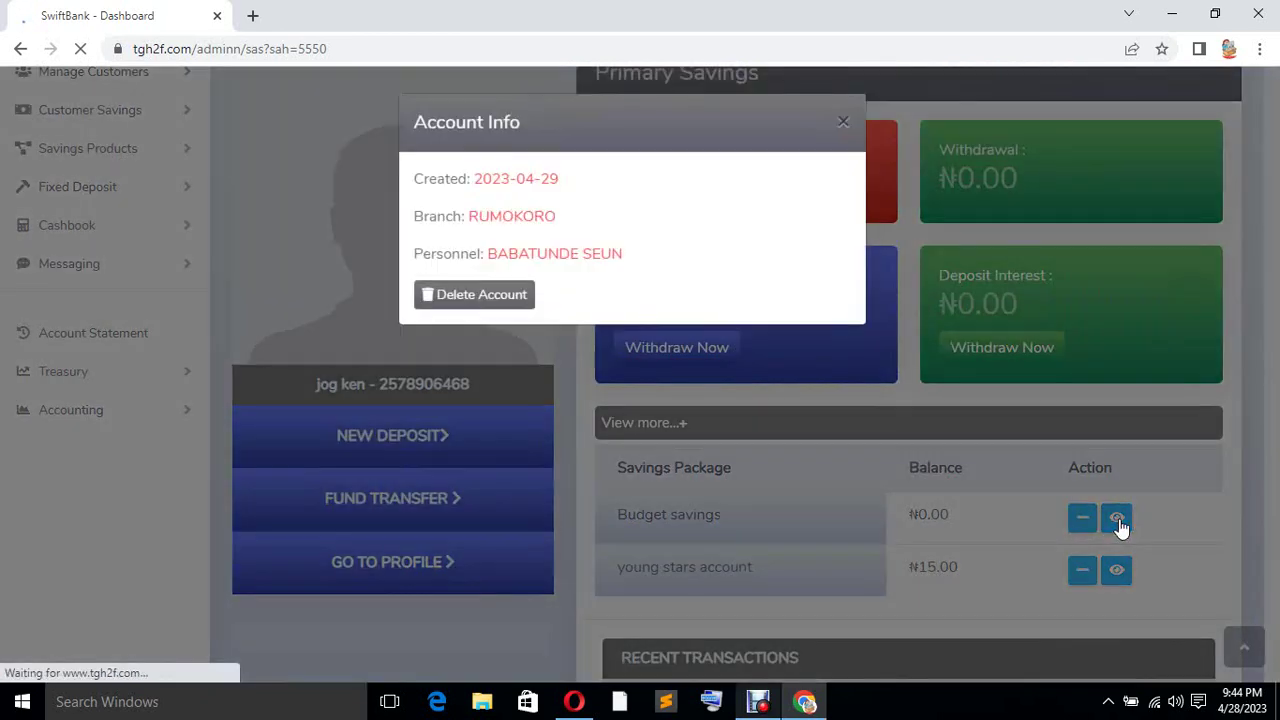
pyautogui.click(842, 123)
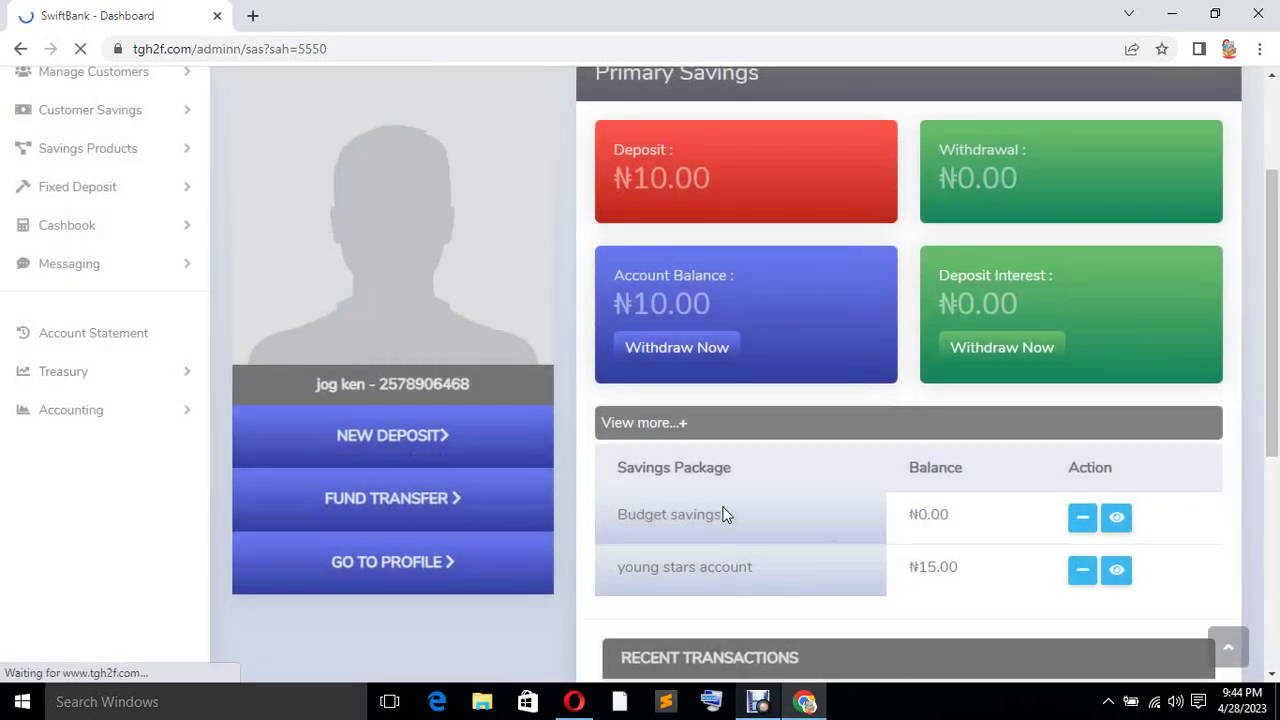
pyautogui.moveTo(733, 517); pyautogui.dragTo(636, 519)
pyautogui.click(827, 521)
pyautogui.click(1080, 521)
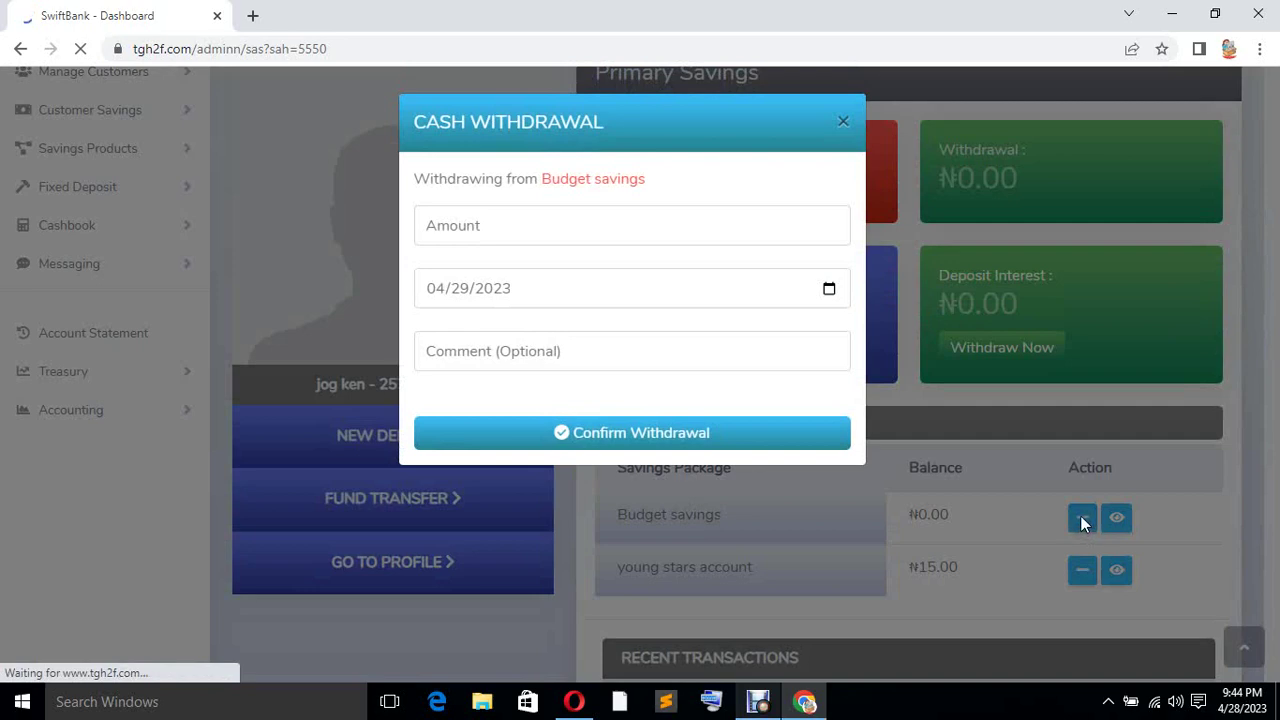
# Close the Budget savings Cash Withdrawal form without entering any amount.
pyautogui.click(534, 219)
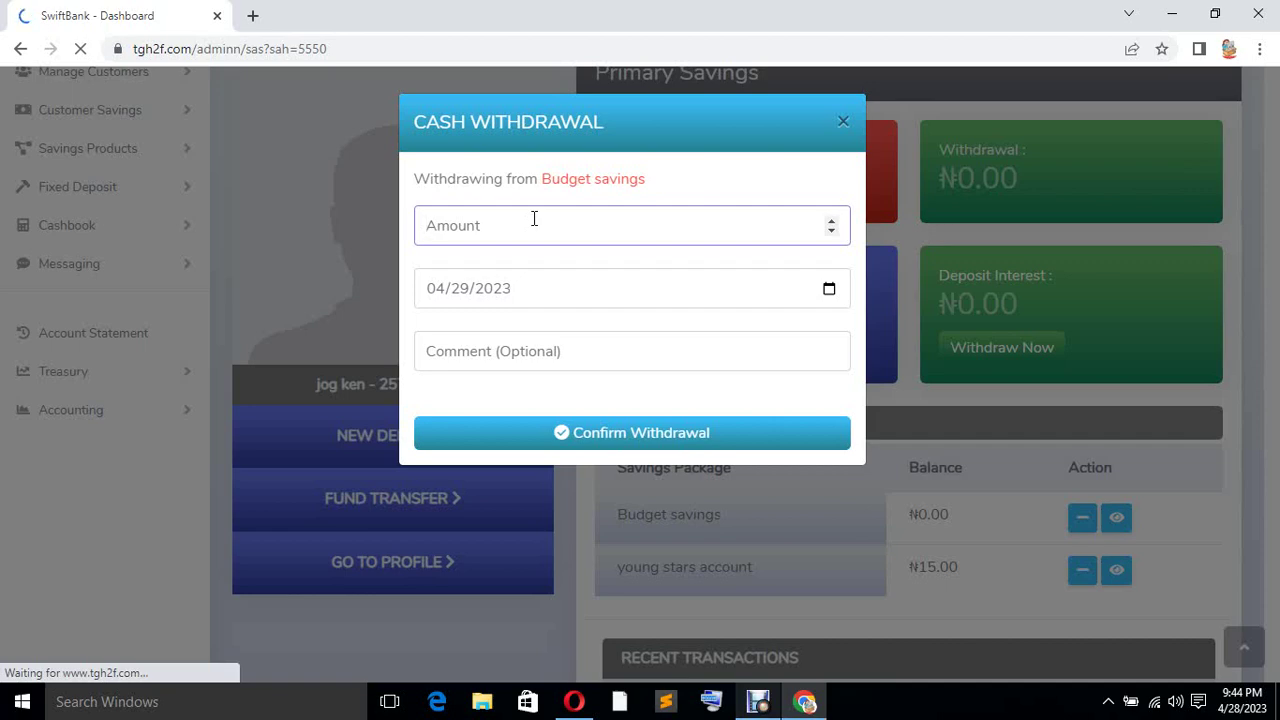
pyautogui.click(845, 122)
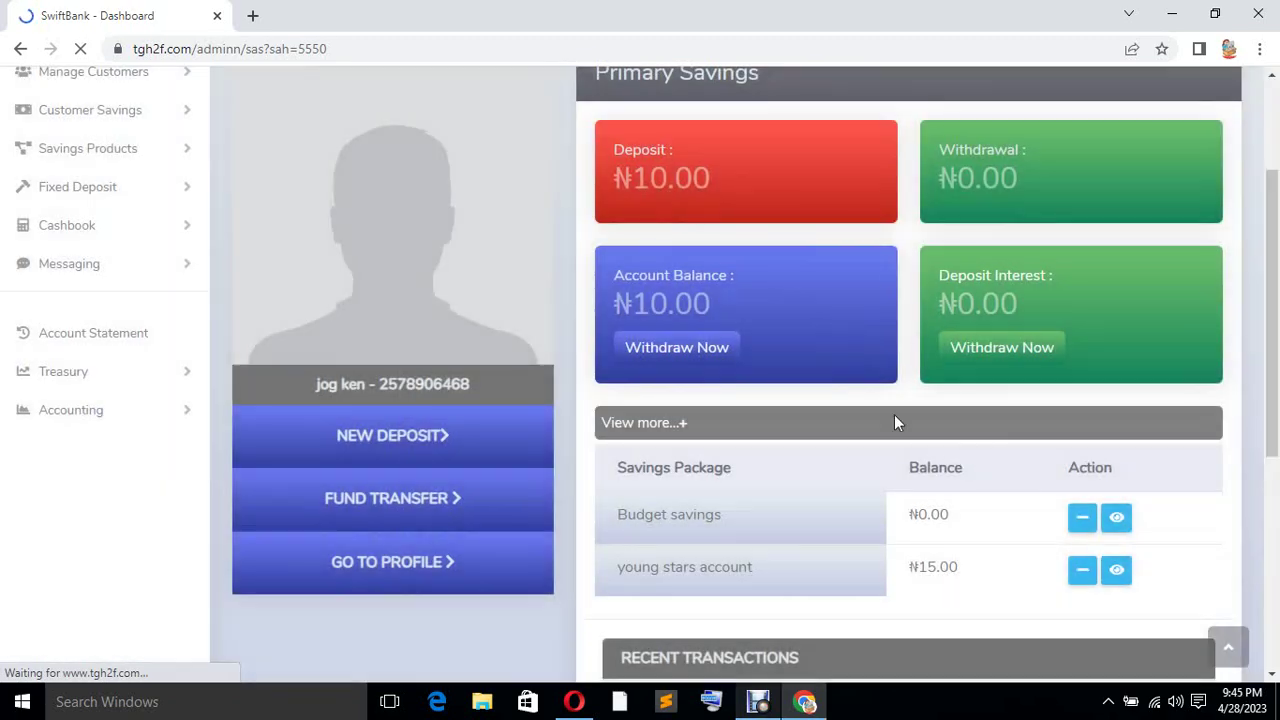
pyautogui.scroll(-5, 814, 412)
pyautogui.scroll(4, 796, 390)
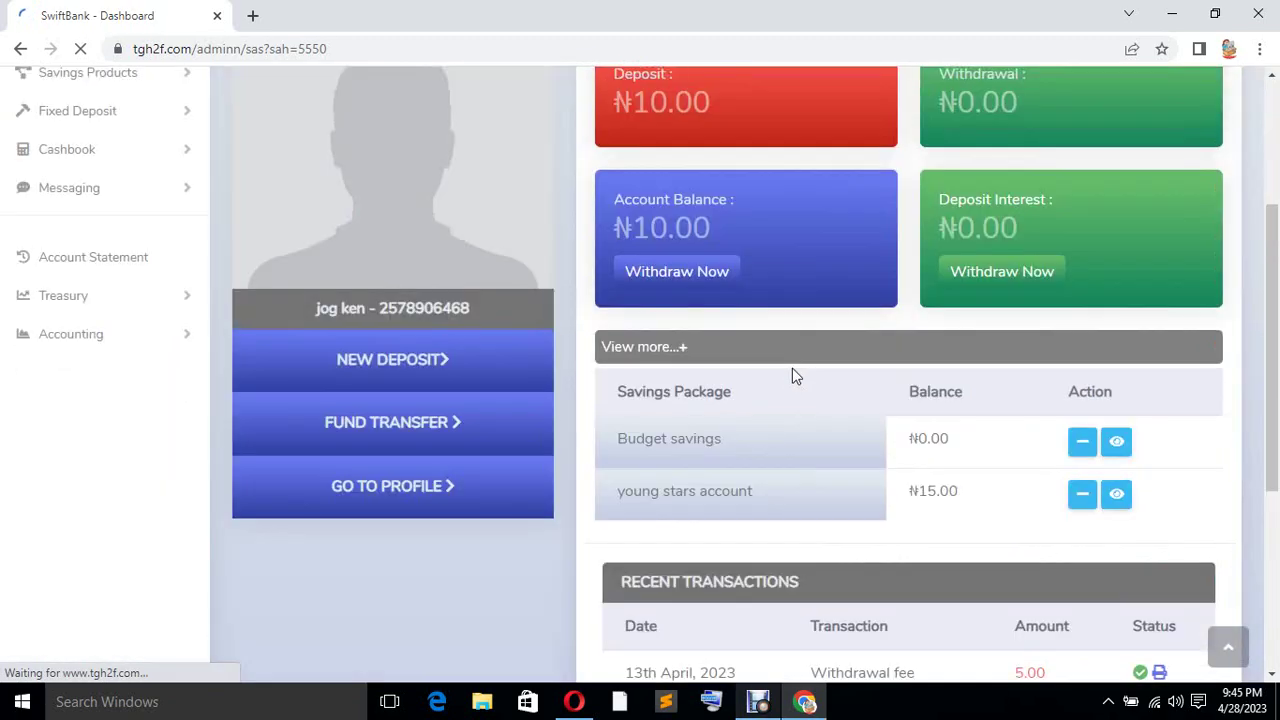
# Start a New Deposit, replacing the amount 10 with 30 and keeping Cash as payment method.
pyautogui.click(403, 374)
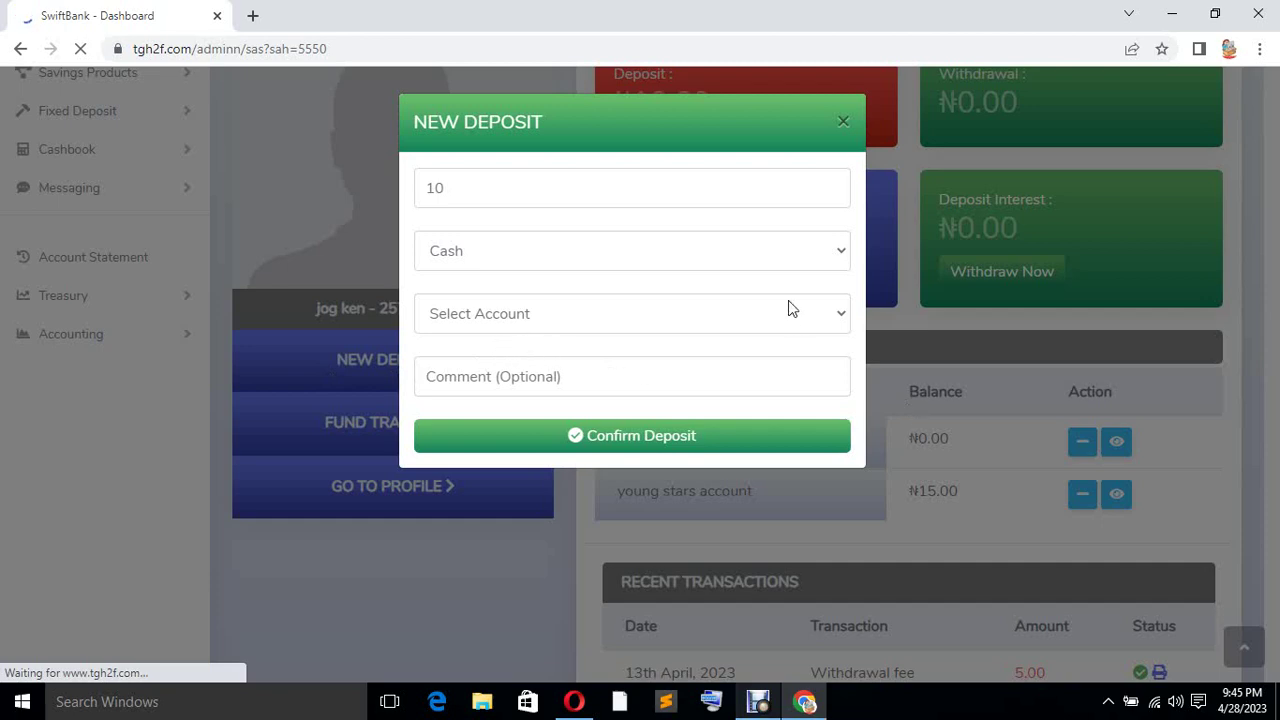
pyautogui.moveTo(451, 186); pyautogui.dragTo(418, 188)
pyautogui.click(462, 192)
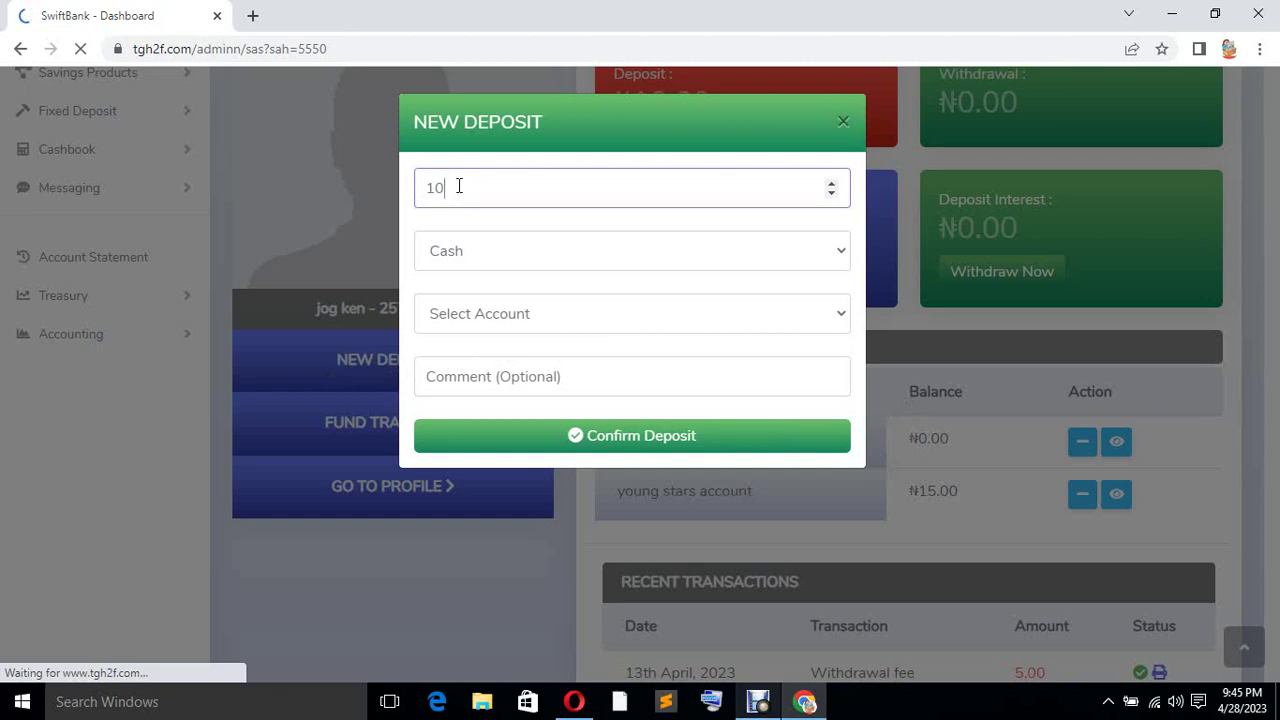
pyautogui.moveTo(450, 189); pyautogui.dragTo(414, 190)
pyautogui.write('30')
pyautogui.click(490, 252)
pyautogui.click(490, 252)
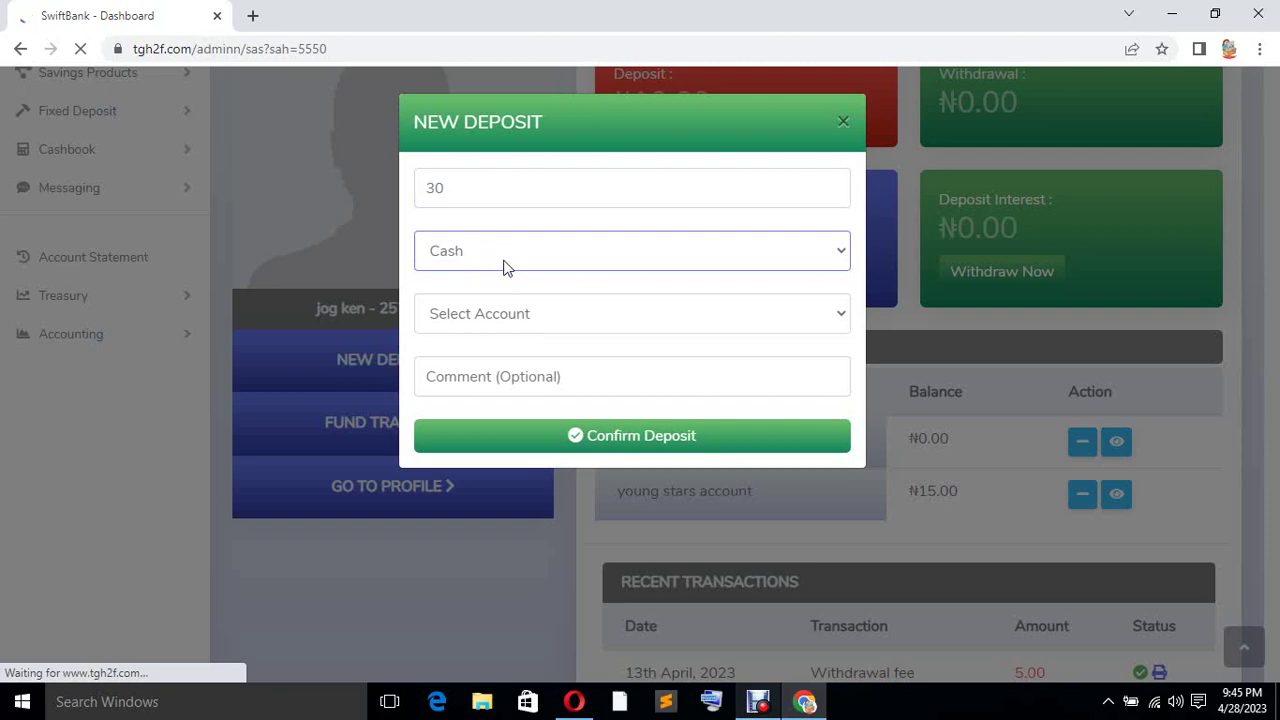
# Direct the deposit to Budget savings with comment 'pay in' and submit it.
pyautogui.click(470, 318)
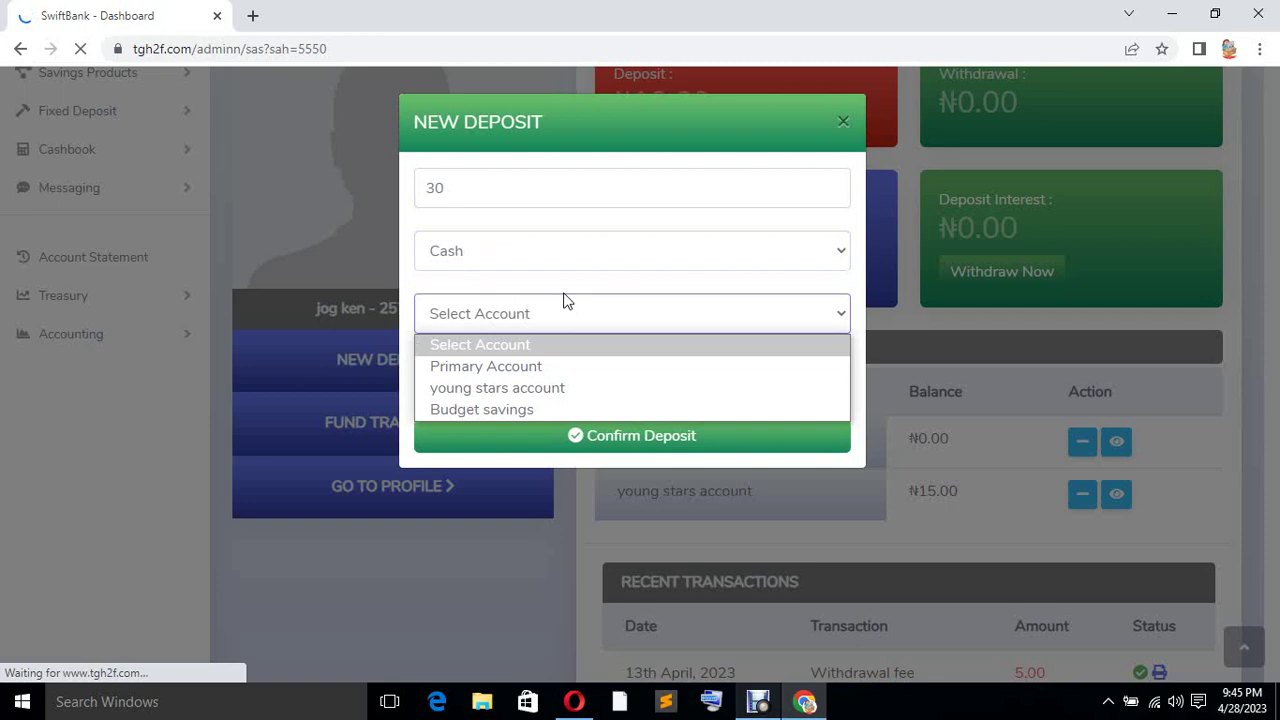
pyautogui.click(505, 414)
pyautogui.click(484, 367)
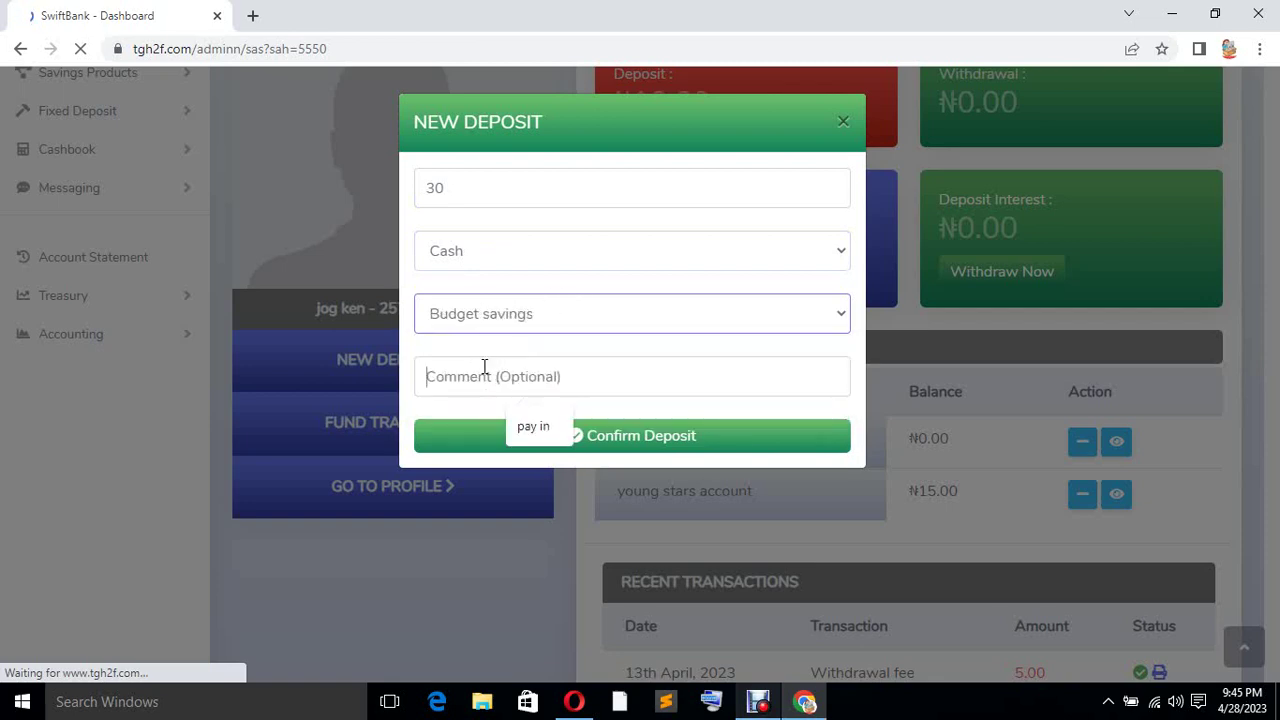
pyautogui.click(549, 434)
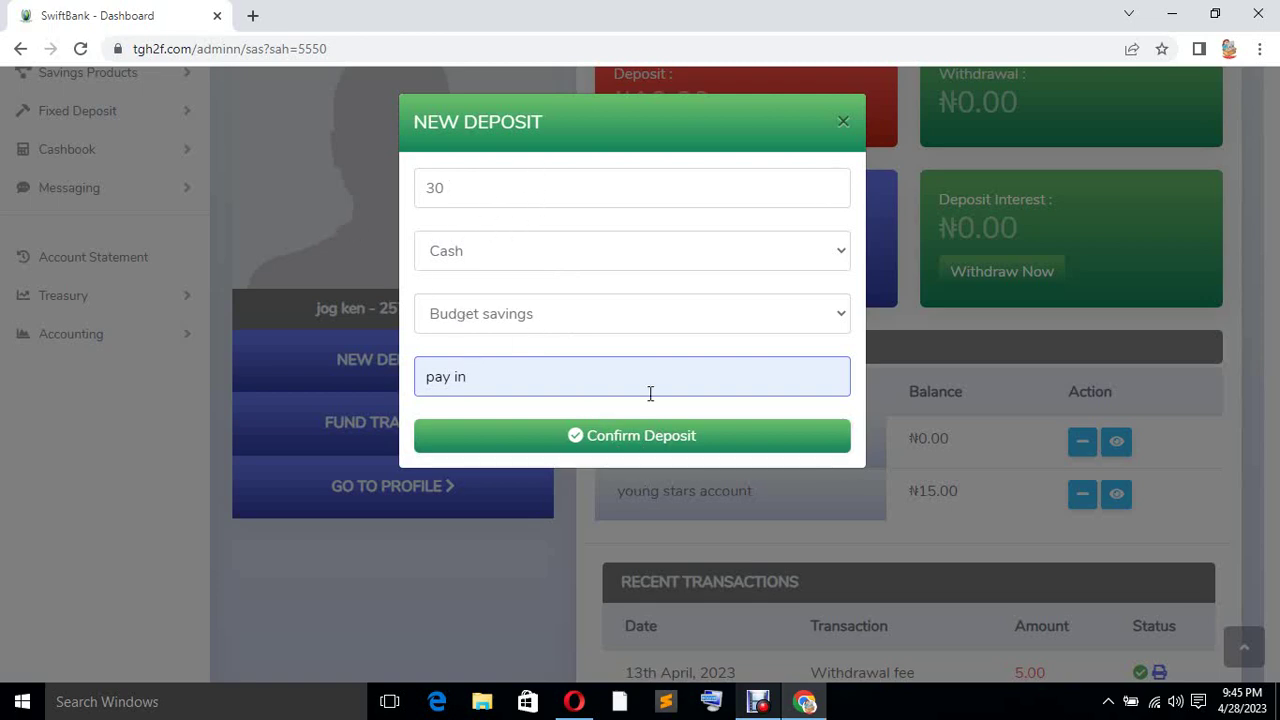
pyautogui.click(616, 443)
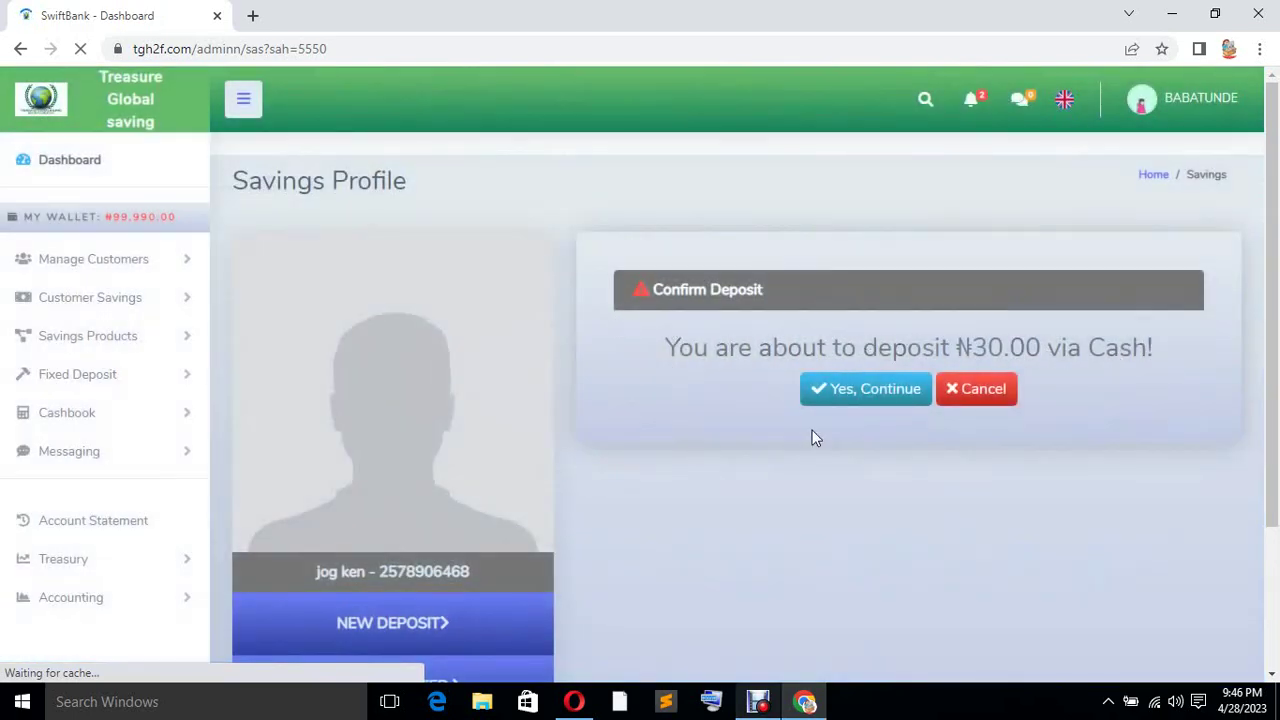
# Confirm the ₦30.00 cash deposit and return to the admin dashboard.
pyautogui.click(856, 400)
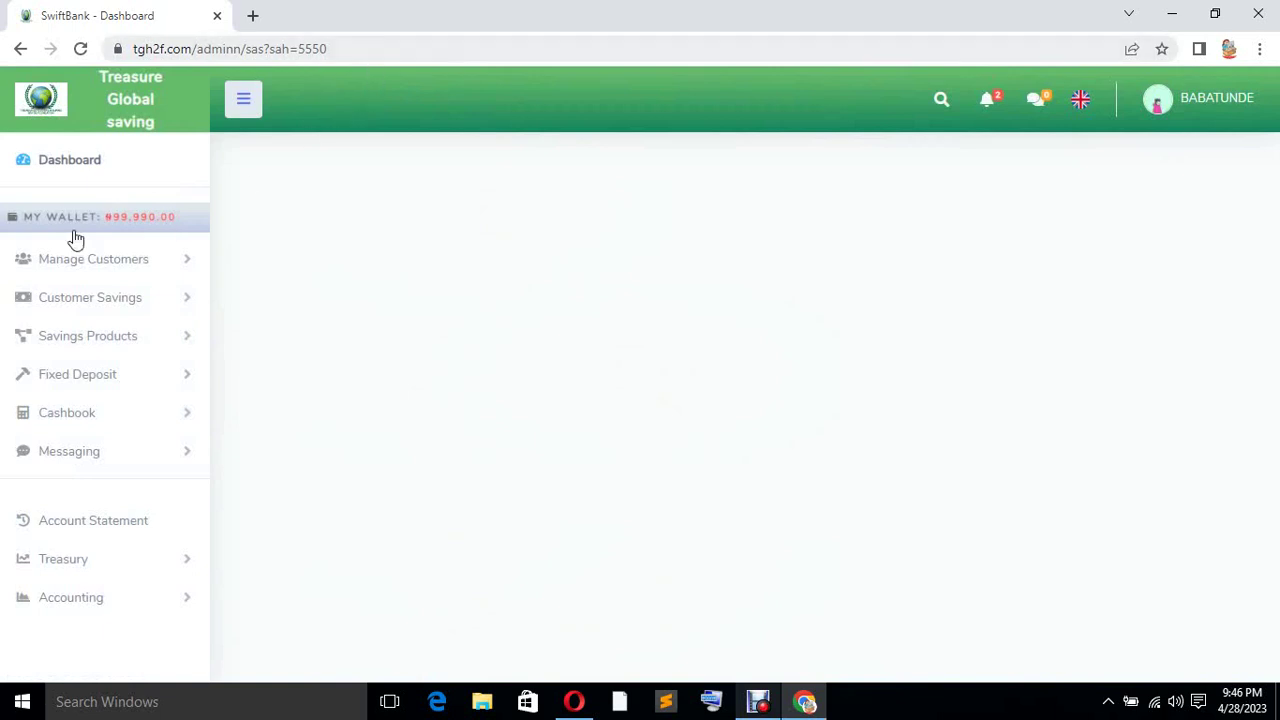
pyautogui.click(55, 161)
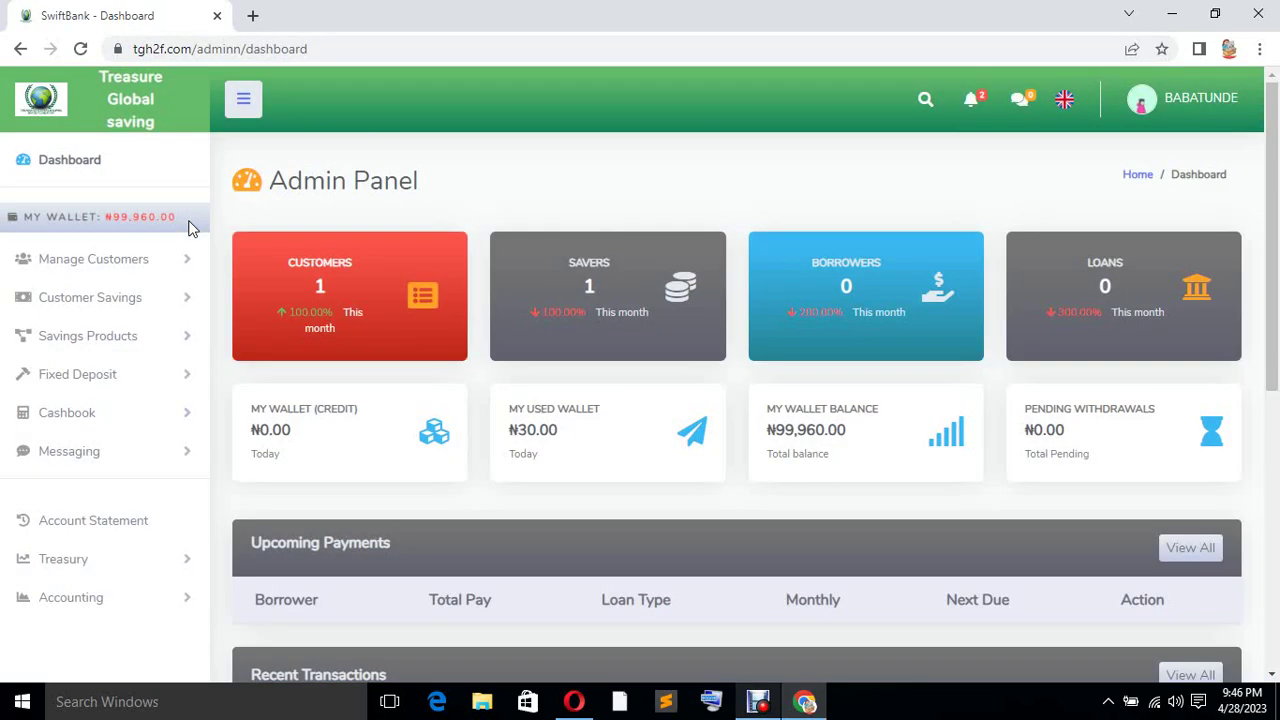
# Check the reduced ₦99,960 wallet balance on the admin dashboard.
pyautogui.moveTo(170, 216); pyautogui.dragTo(128, 216)
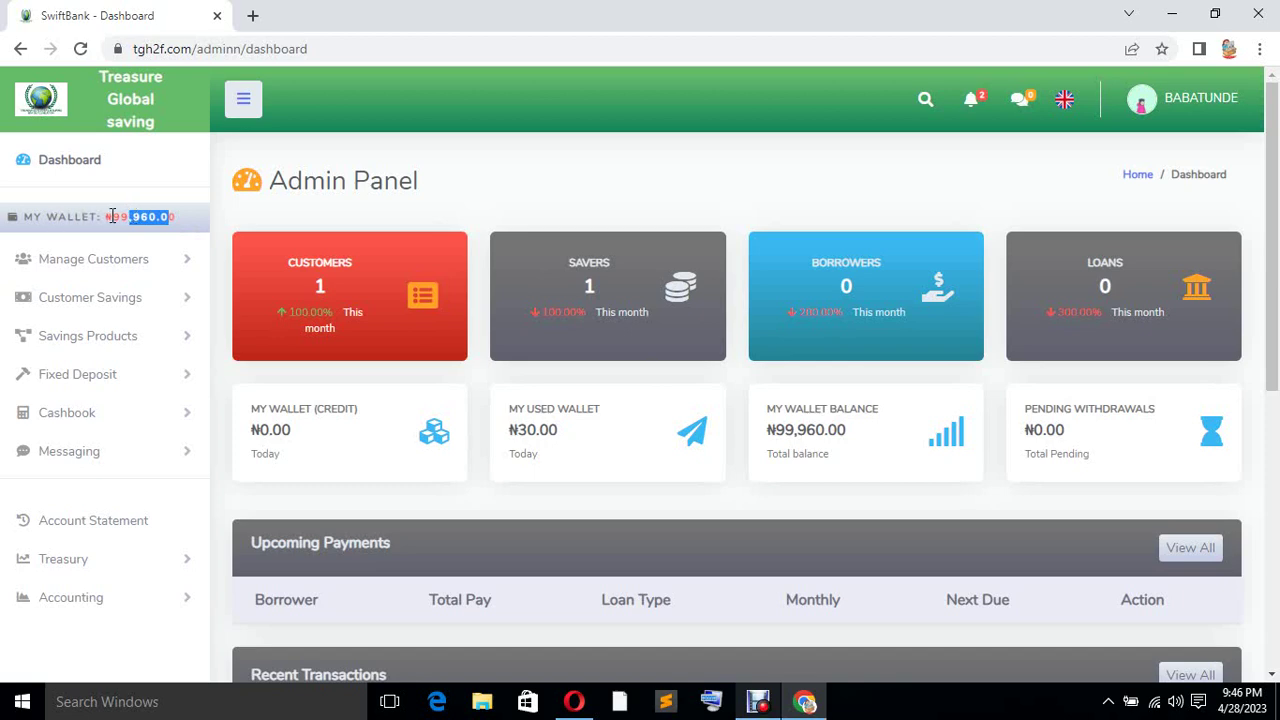
pyautogui.click(191, 226)
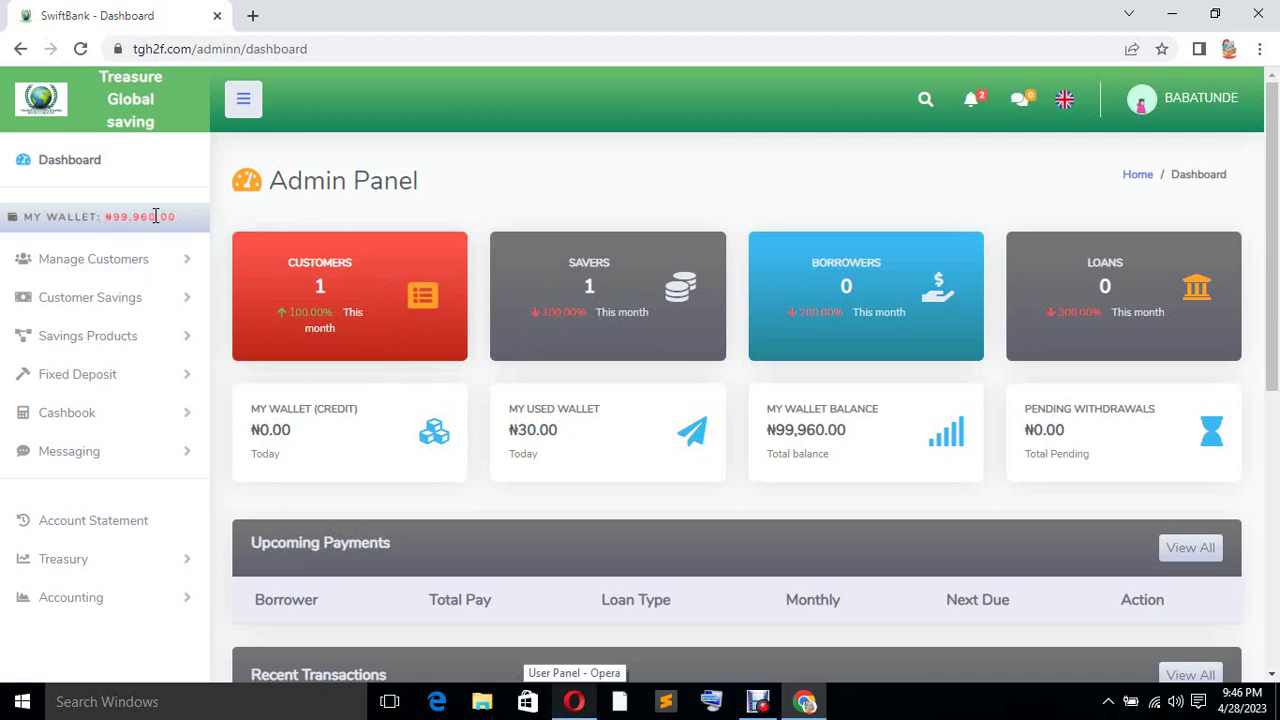
pyautogui.moveTo(153, 216); pyautogui.dragTo(113, 212)
pyautogui.click(169, 216)
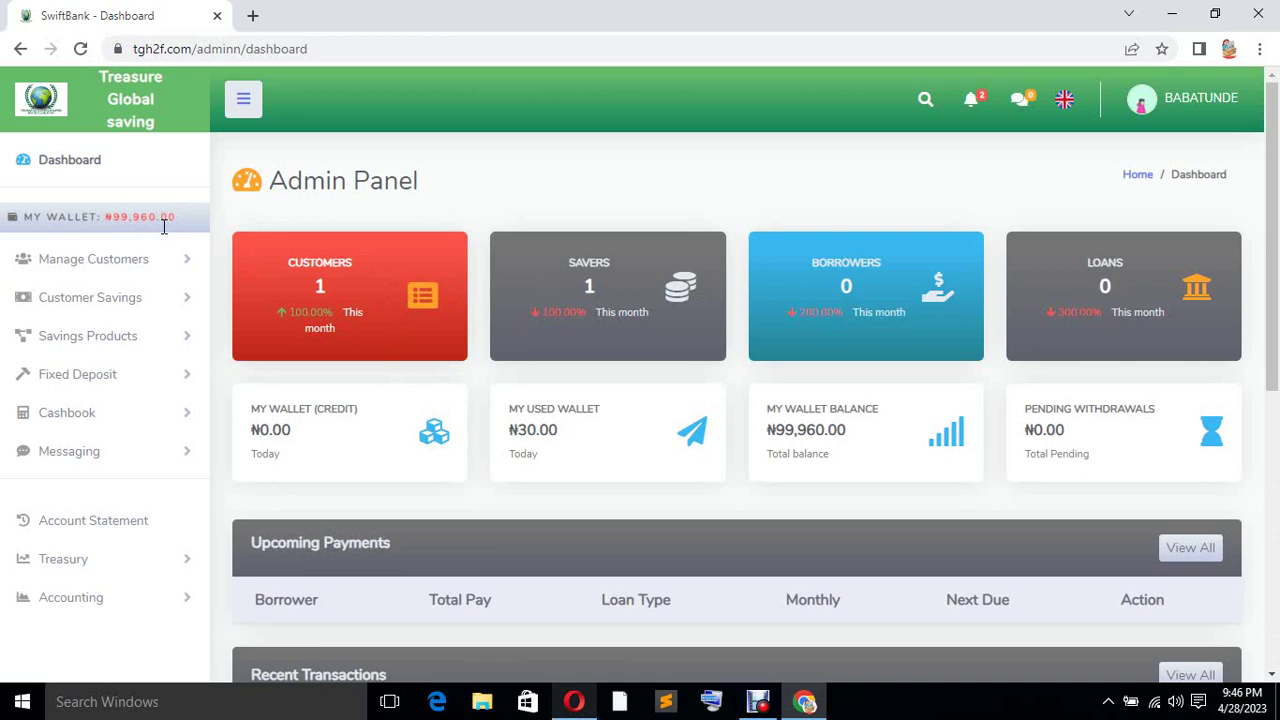
# Check the new ₦30.00 deposit row and its customer in Recent Transactions.
pyautogui.scroll(-2, 140, 458)
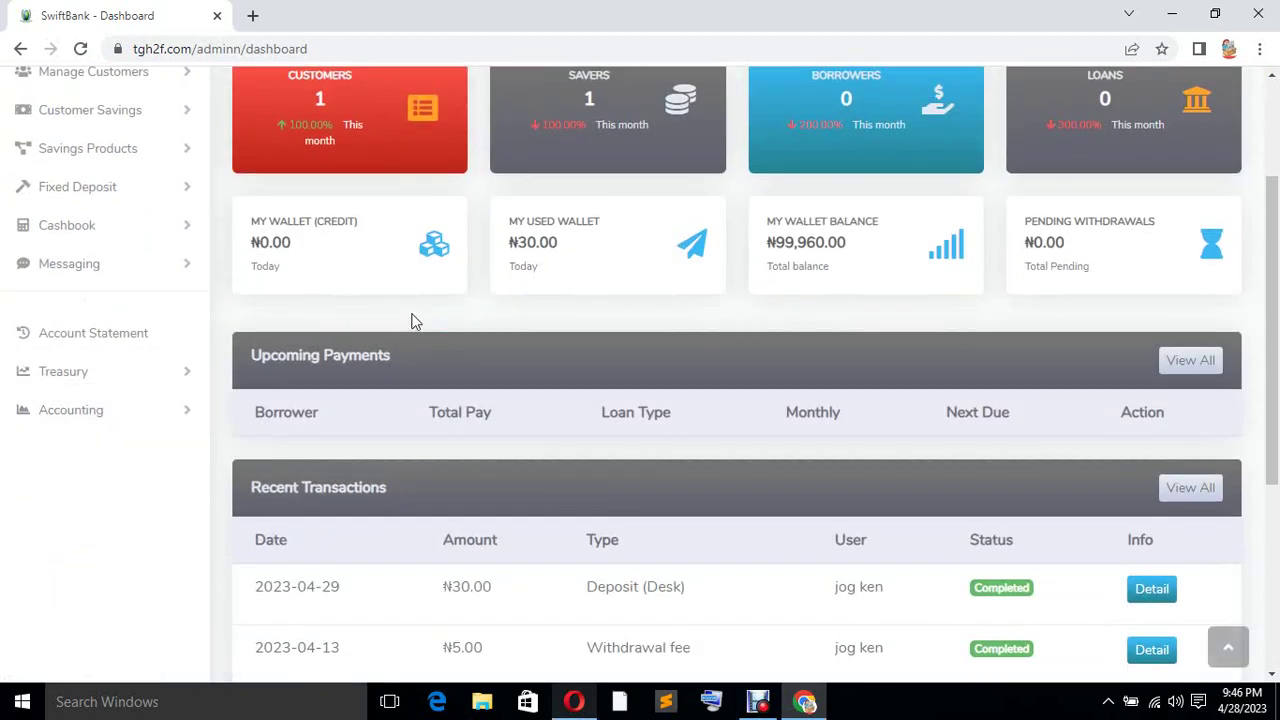
pyautogui.scroll(-3, 418, 330)
pyautogui.moveTo(252, 315); pyautogui.dragTo(508, 316)
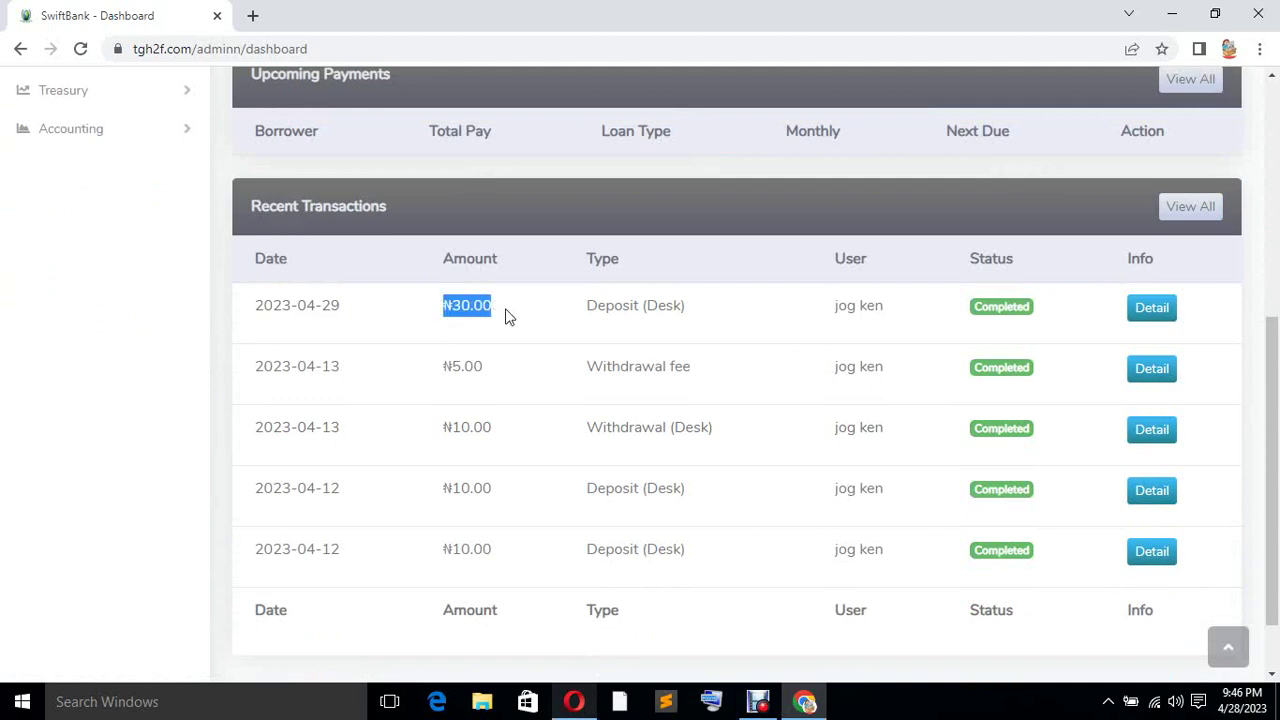
pyautogui.moveTo(833, 320); pyautogui.dragTo(938, 320)
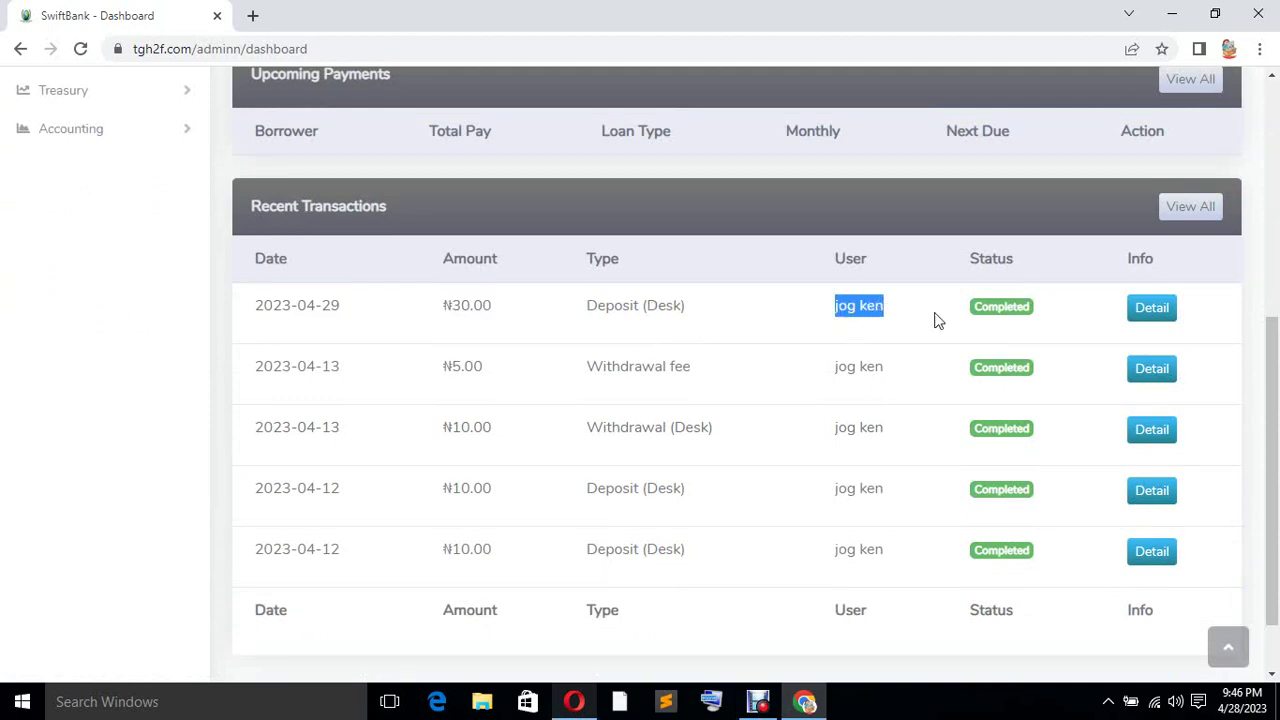
pyautogui.scroll(2, 722, 357)
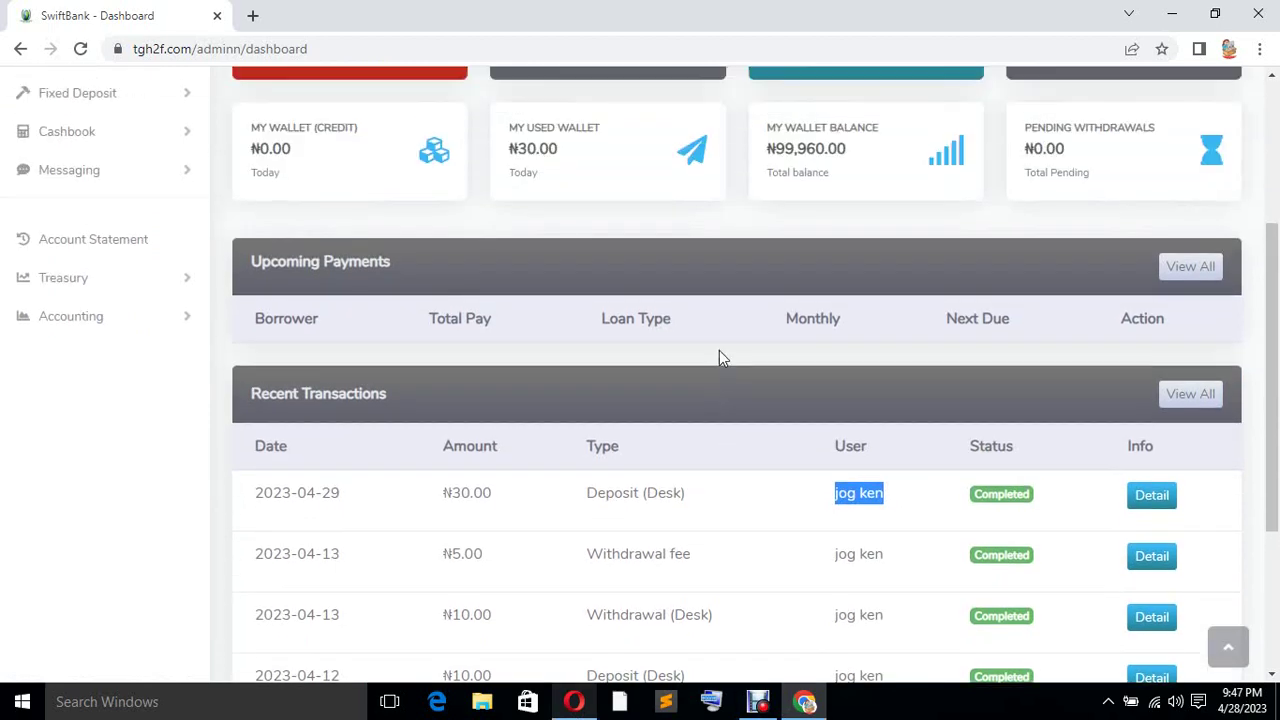
pyautogui.click(575, 705)
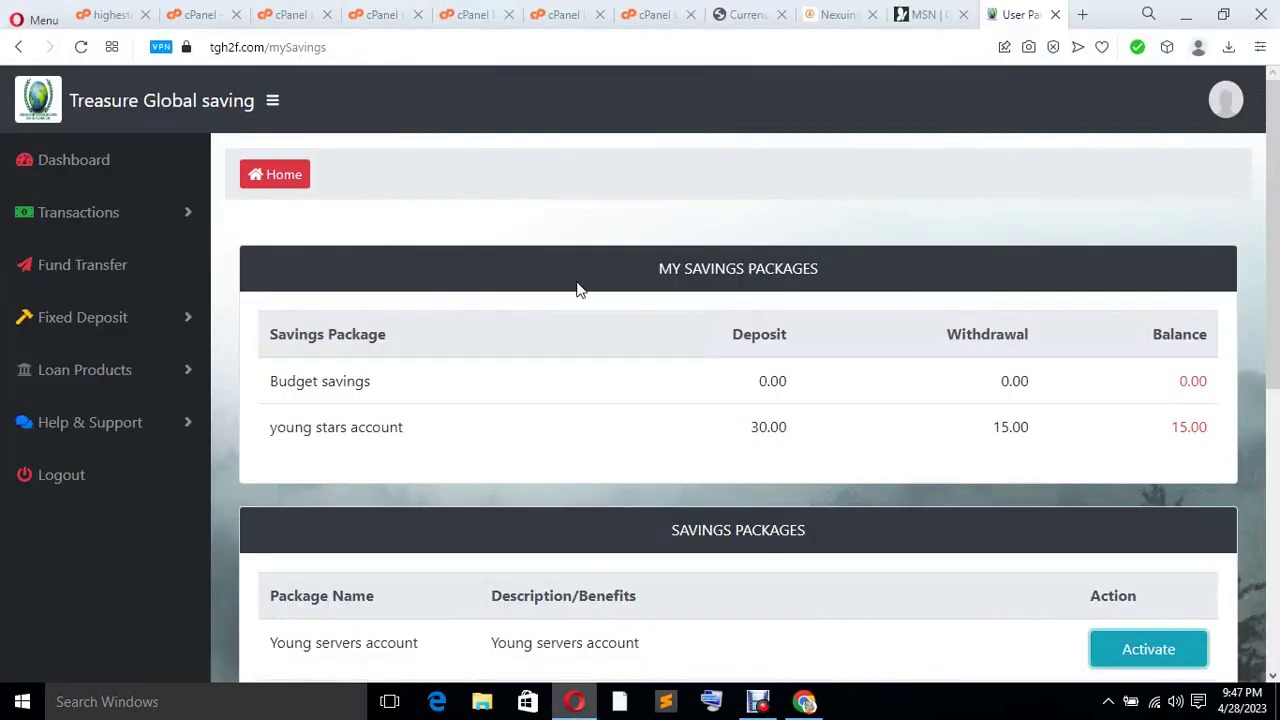
# Note Budget savings at 0.00 on My Savings, then view the customer dashboard's ₦10.00 balance.
pyautogui.click(752, 389)
pyautogui.moveTo(752, 383); pyautogui.dragTo(793, 379)
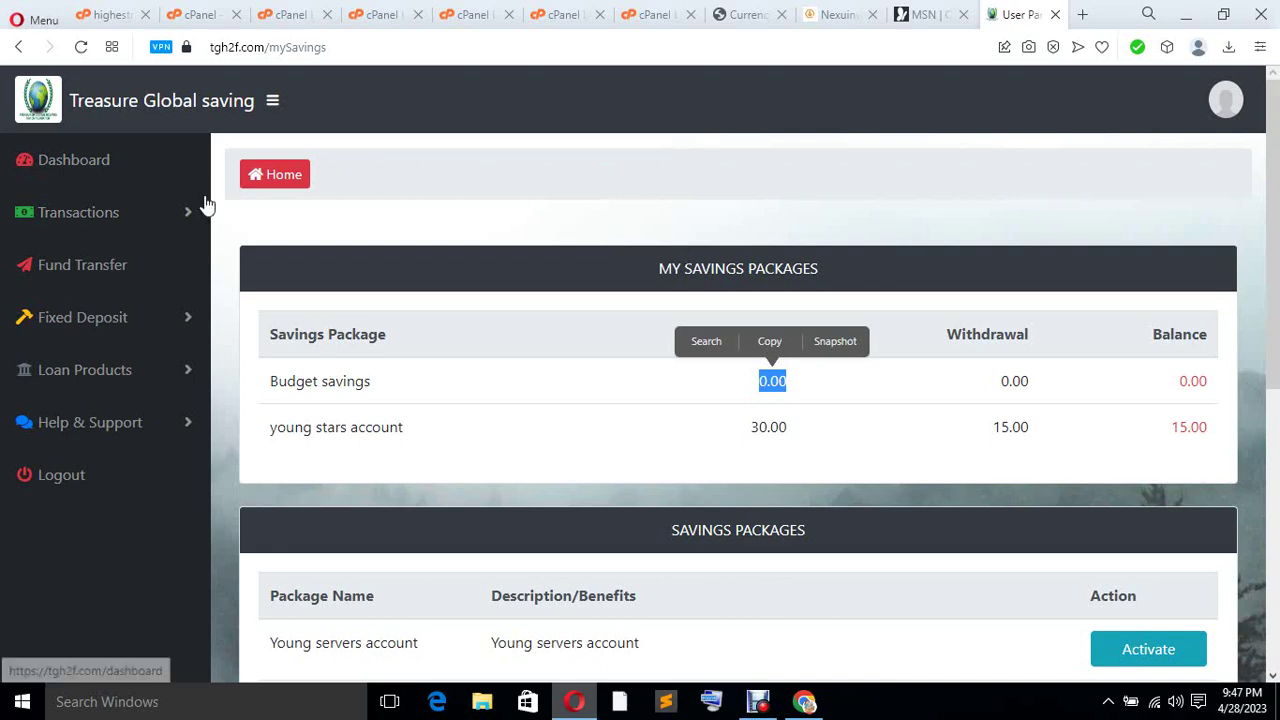
pyautogui.click(90, 168)
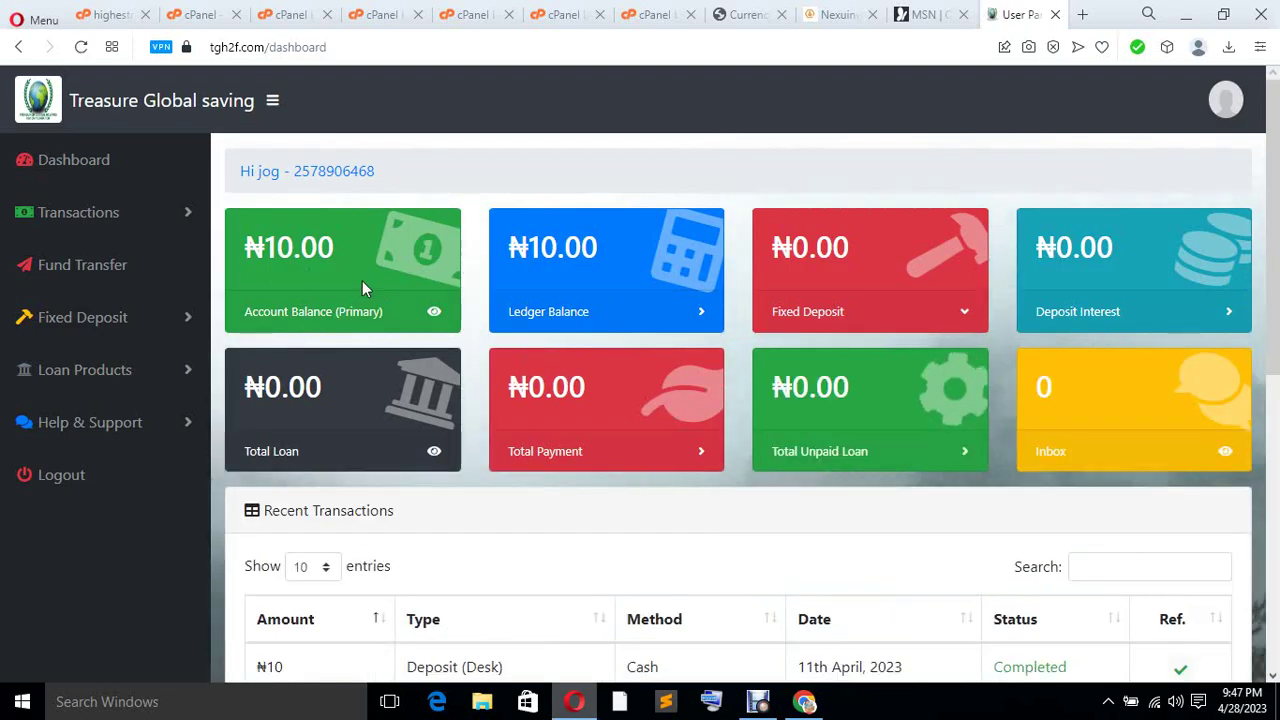
pyautogui.click(187, 222)
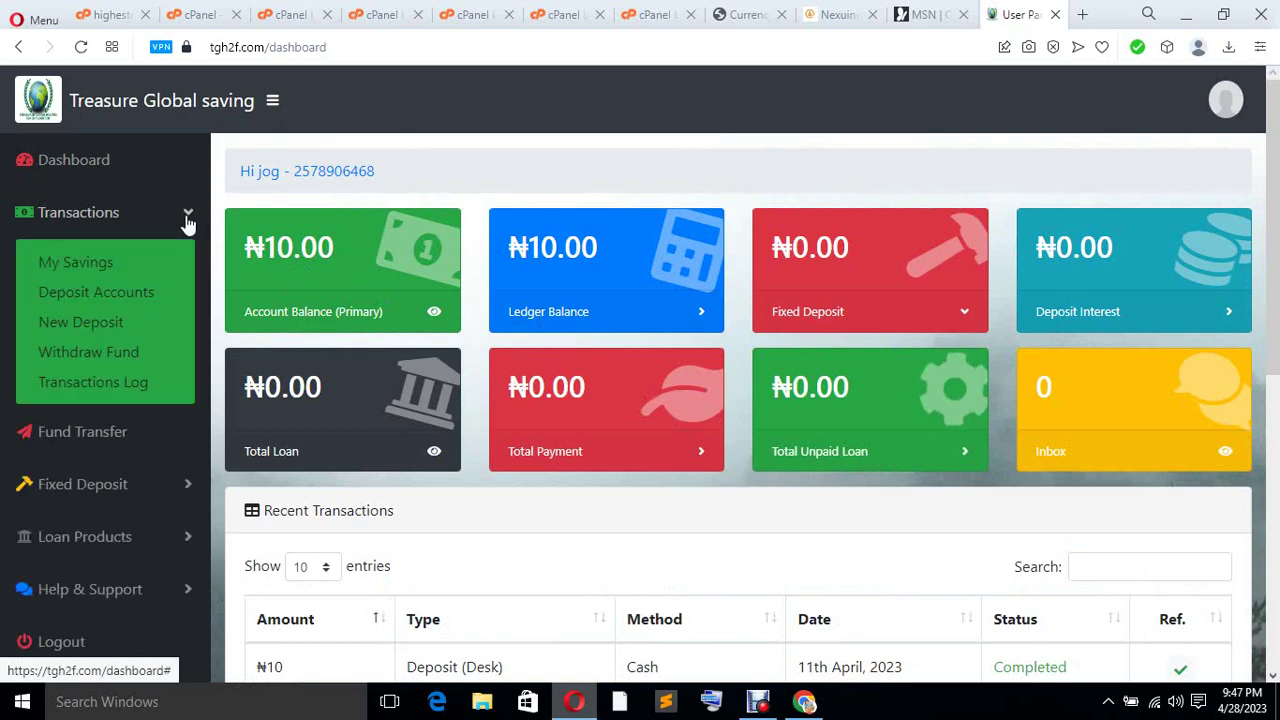
# Open My Savings and verify Budget savings shows a 30.00 deposit and 30.00 balance.
pyautogui.click(75, 268)
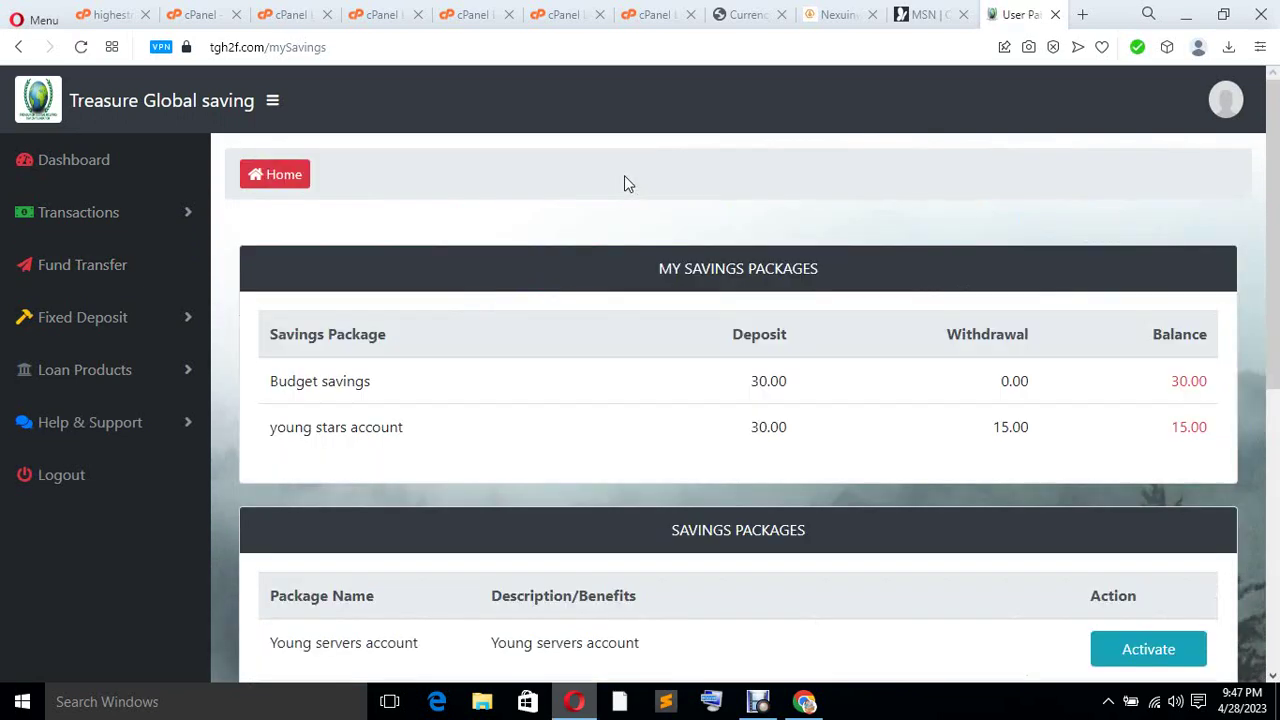
pyautogui.moveTo(807, 387)
pyautogui.mouseDown()
pyautogui.moveTo(717, 379)
pyautogui.moveTo(823, 390)
pyautogui.mouseUp()
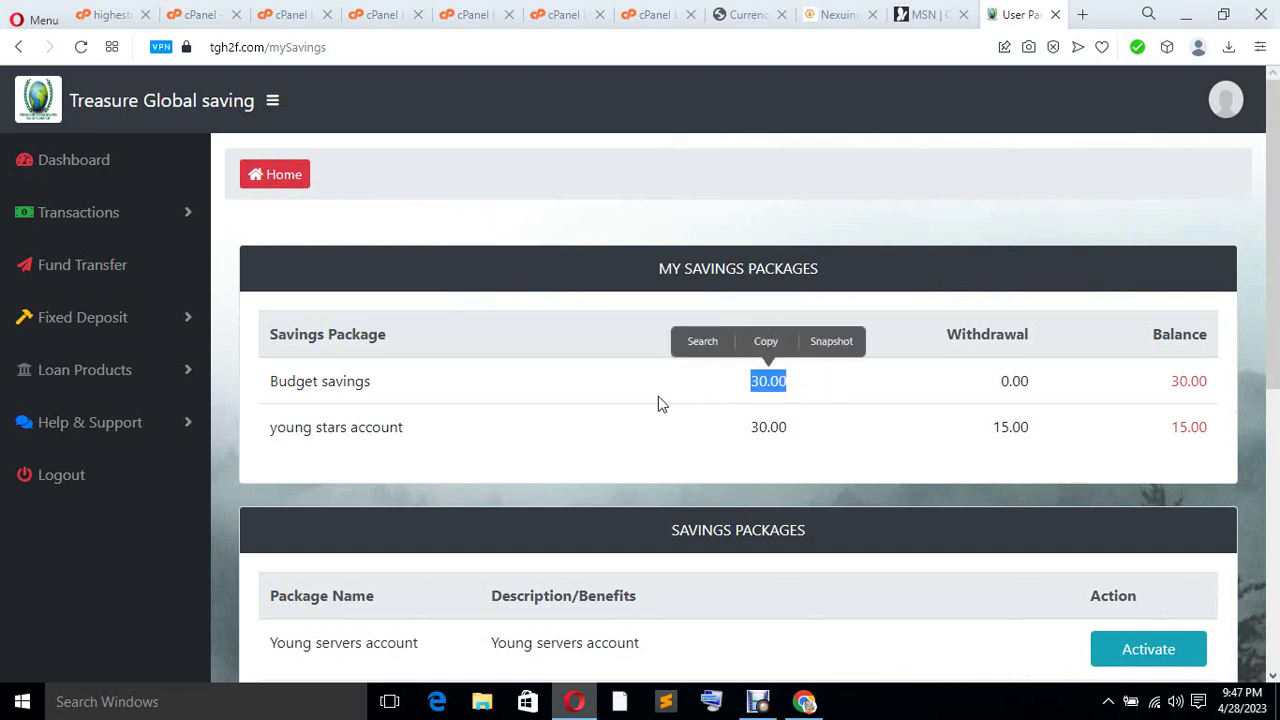
pyautogui.scroll(-3, 655, 390)
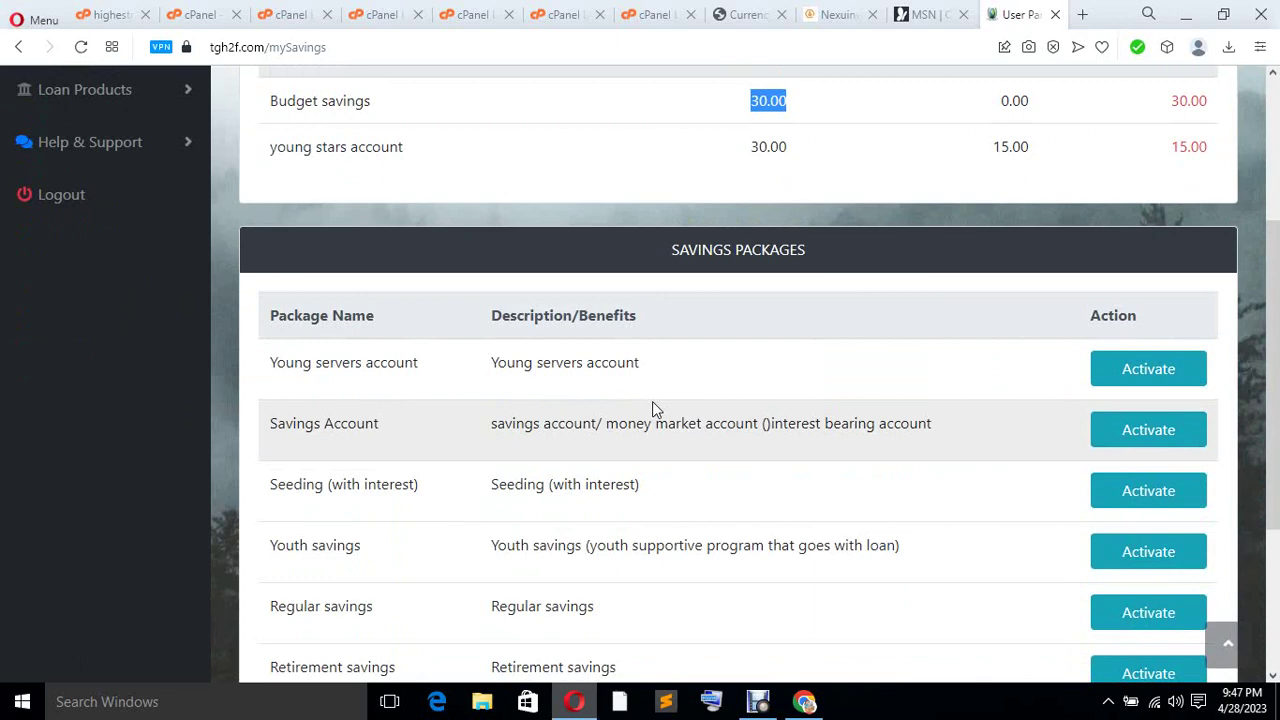
pyautogui.scroll(3, 651, 403)
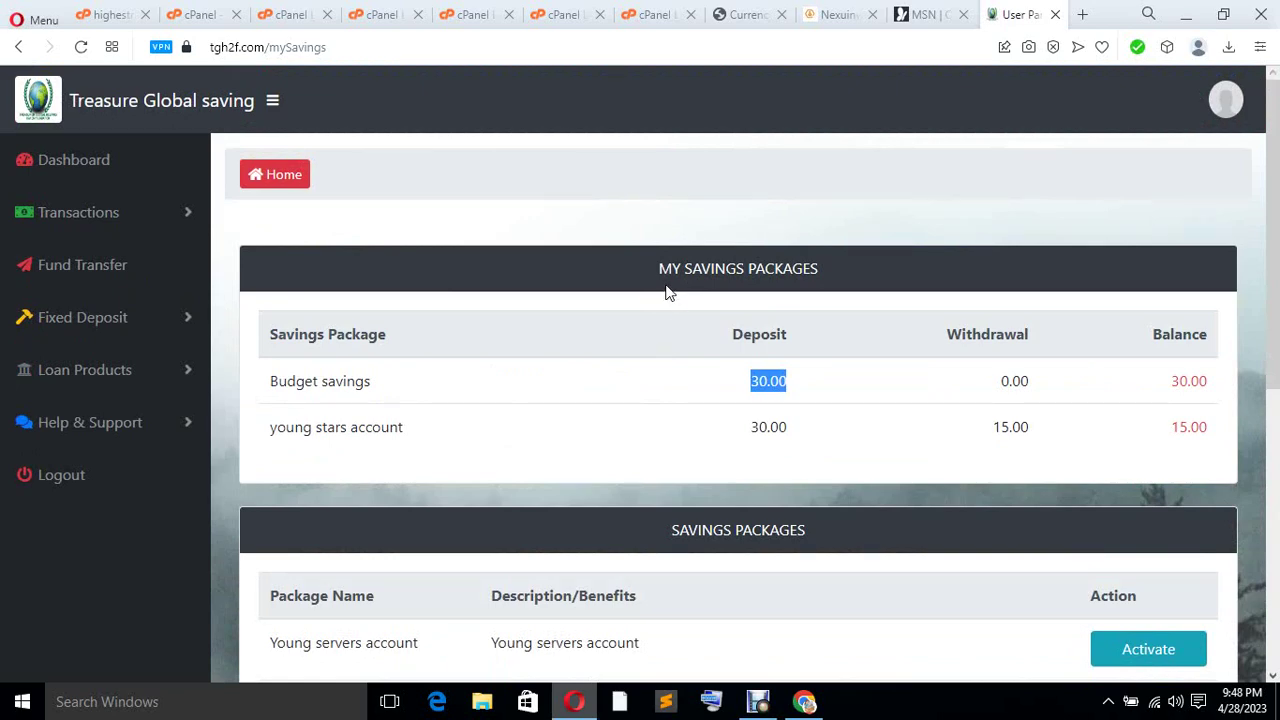
pyautogui.scroll(-3, 674, 317)
pyautogui.scroll(3, 677, 331)
pyautogui.click(622, 364)
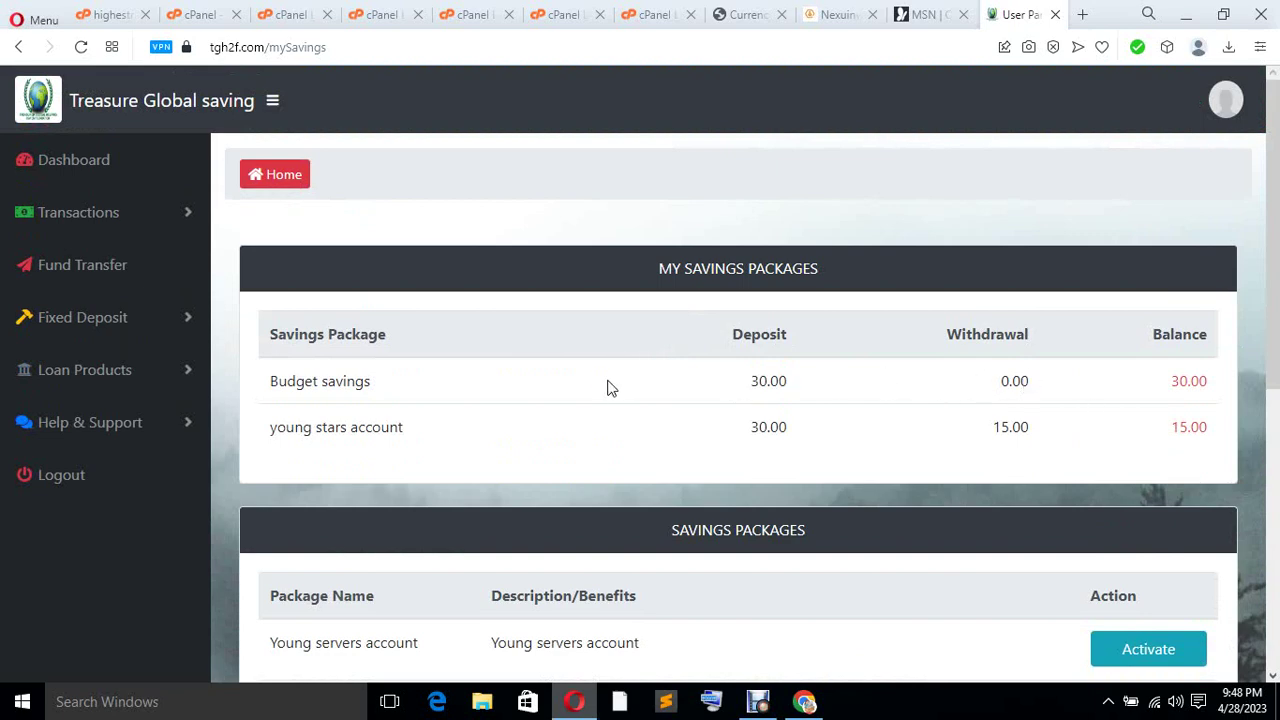